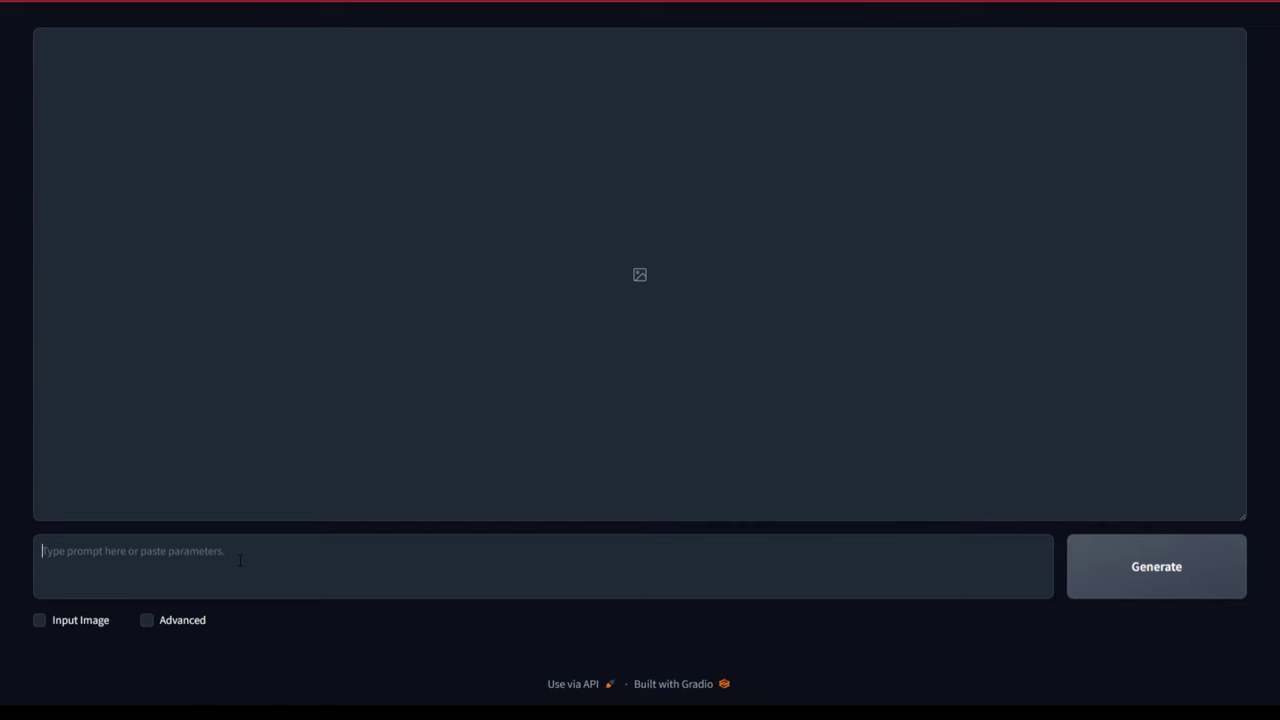
Generate two 1600×640 images from the prompt 'ANTARCTICA, WASTELAND, ICY MOUNTAIN' using Advanced settings
{"action": "type", "text": "AN"}
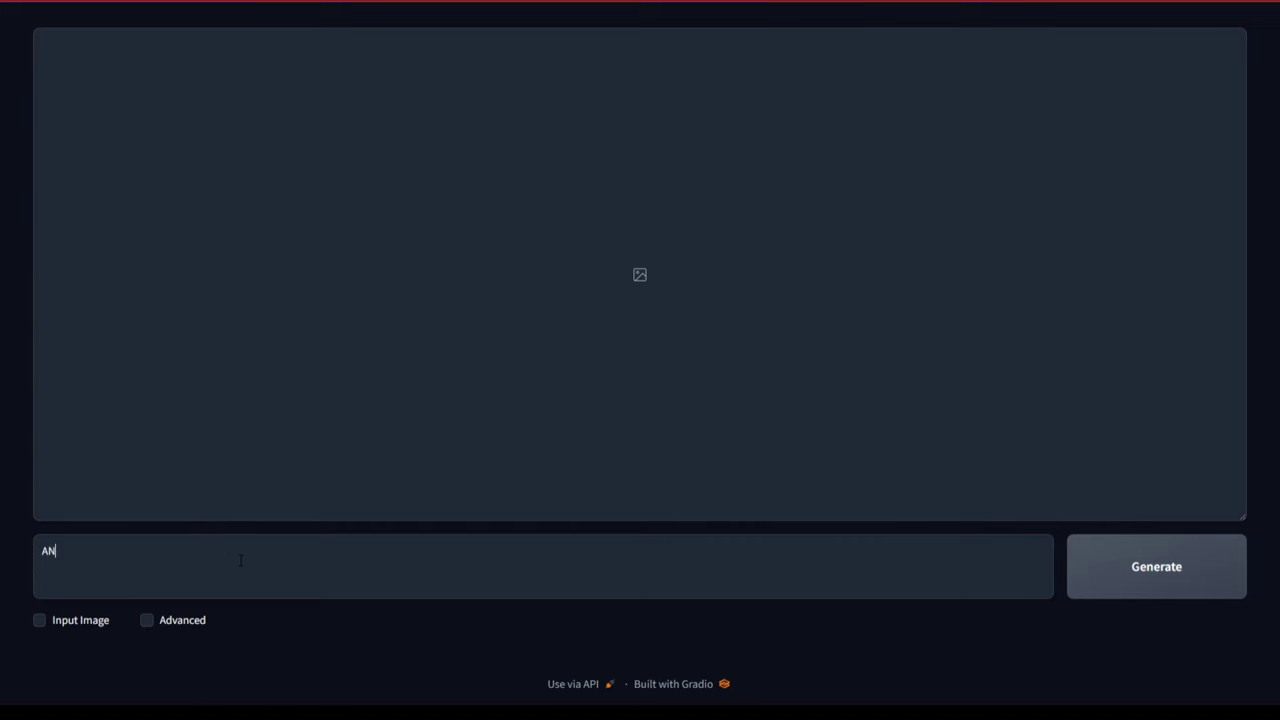
{"action": "type", "text": "TAR"}
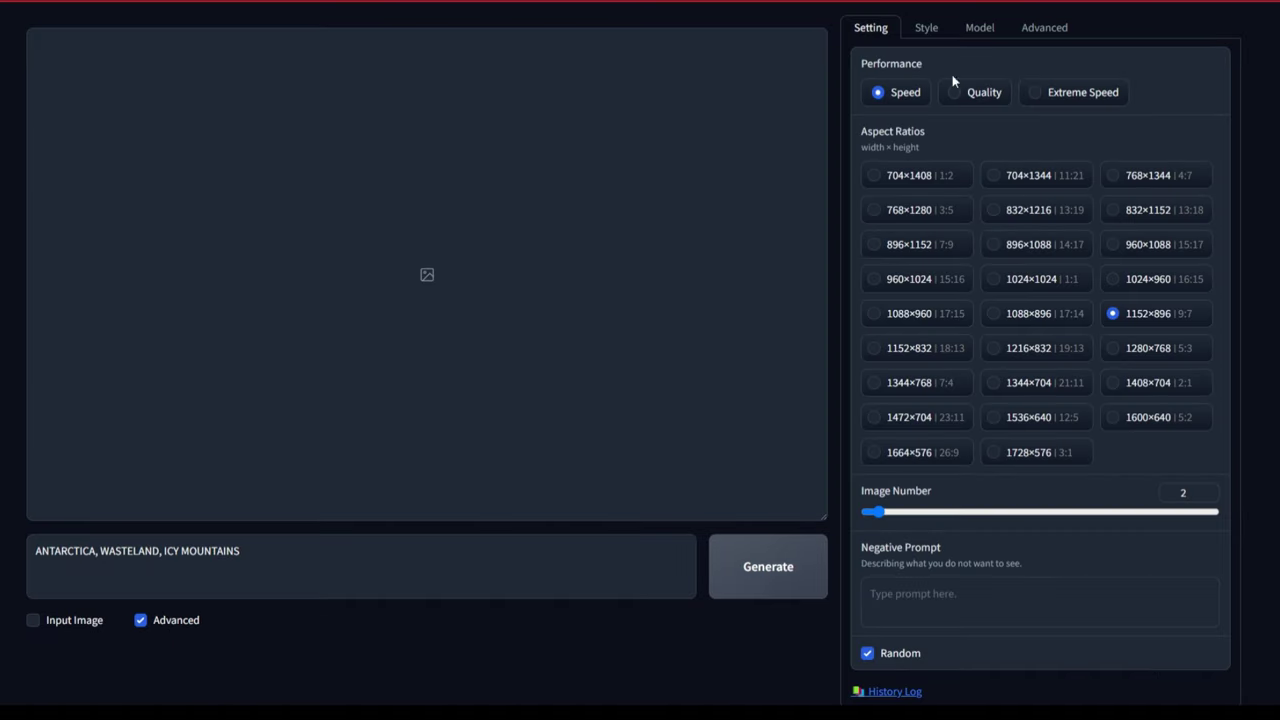
{"action": "left_click", "coordinate": [926, 28]}
{"action": "left_click", "coordinate": [729, 586]}
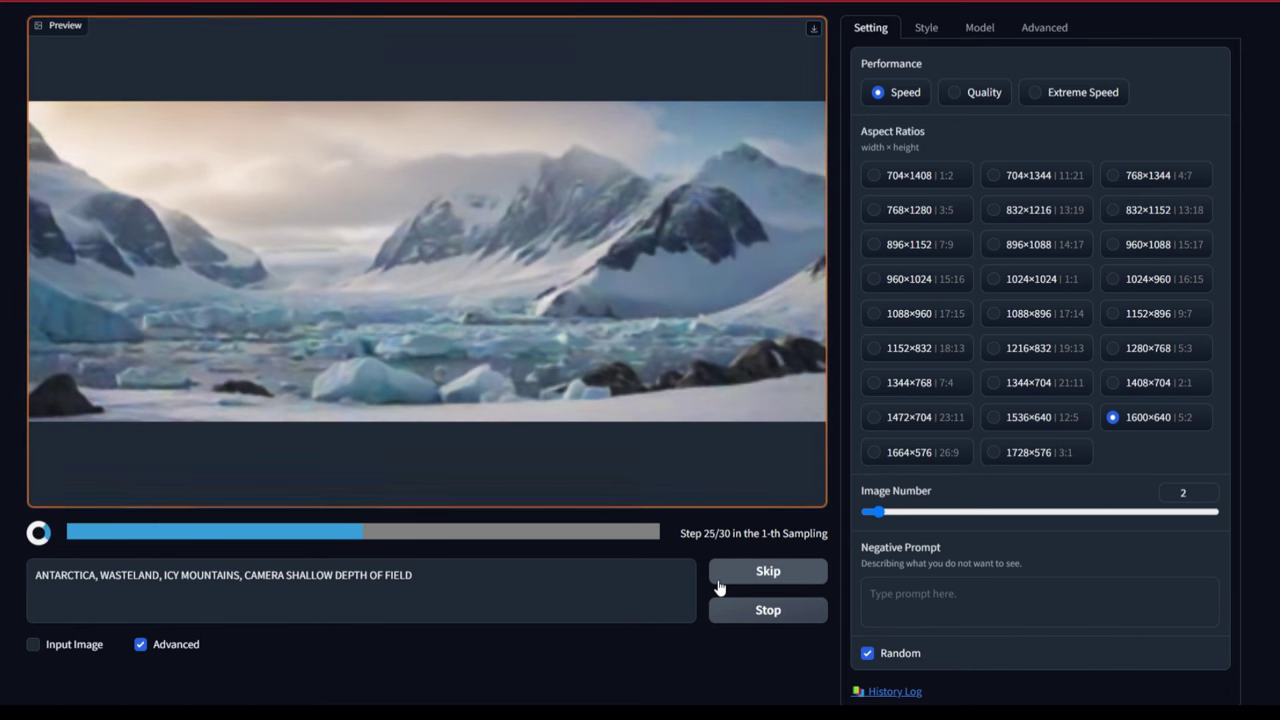
Skip to the second image and let both Antarctic landscapes finish generating
{"action": "left_click", "coordinate": [718, 588]}
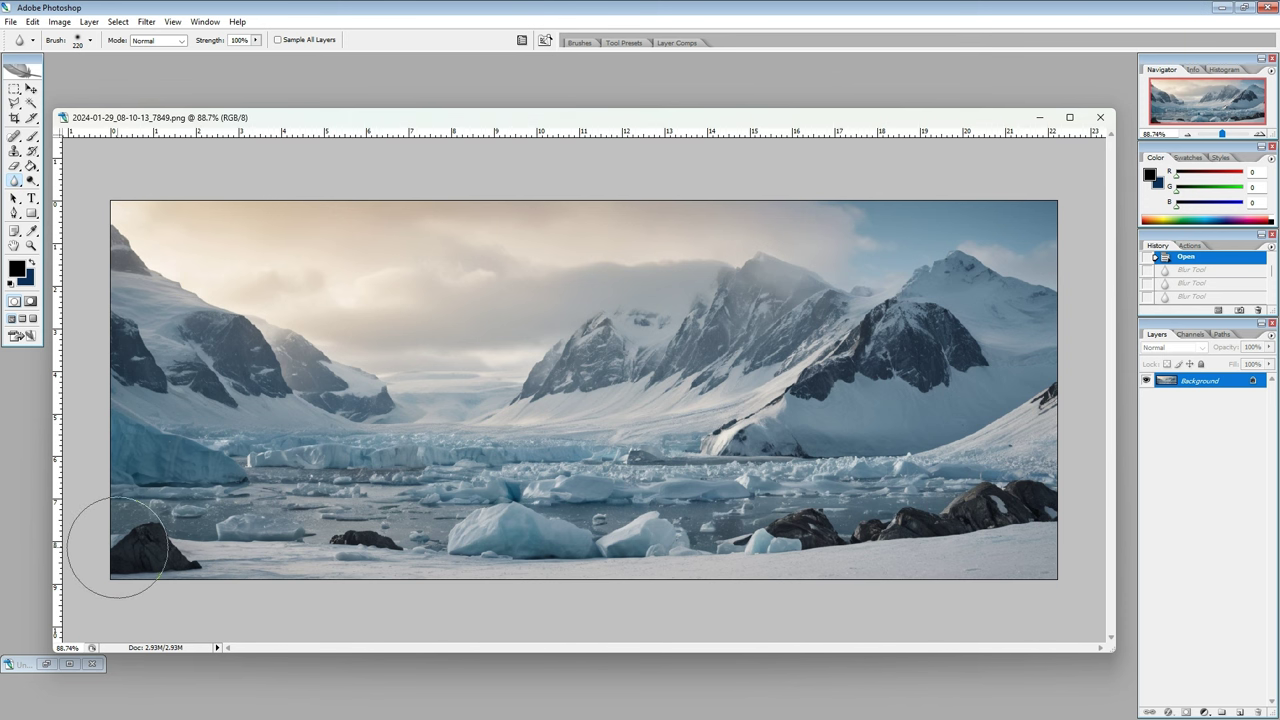
Hide Photoshop's tool and palette panels to view the blurred landscape
{"action": "key", "text": "Tab"}
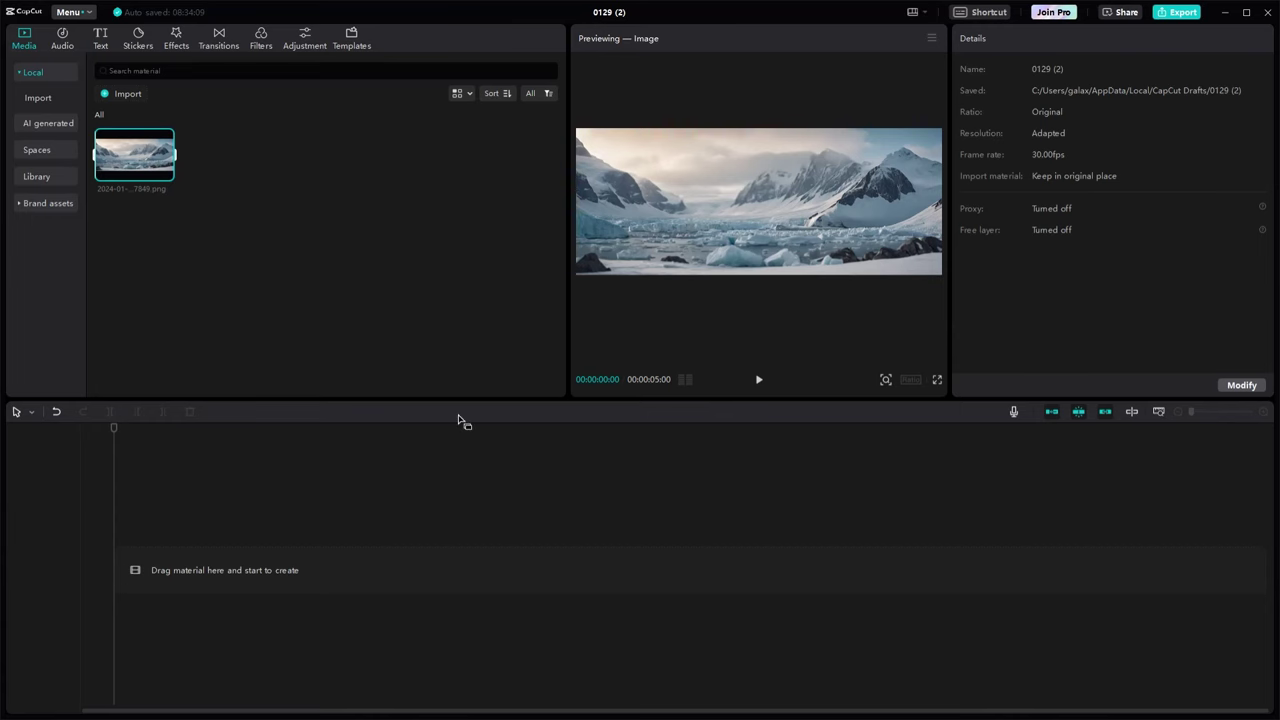
Place the Antarctic image on the timeline and stretch its clip to about 10 seconds
{"action": "mouse_move", "coordinate": [109, 150]}
{"action": "left_click_drag", "start_coordinate": [111, 151], "coordinate": [166, 557]}
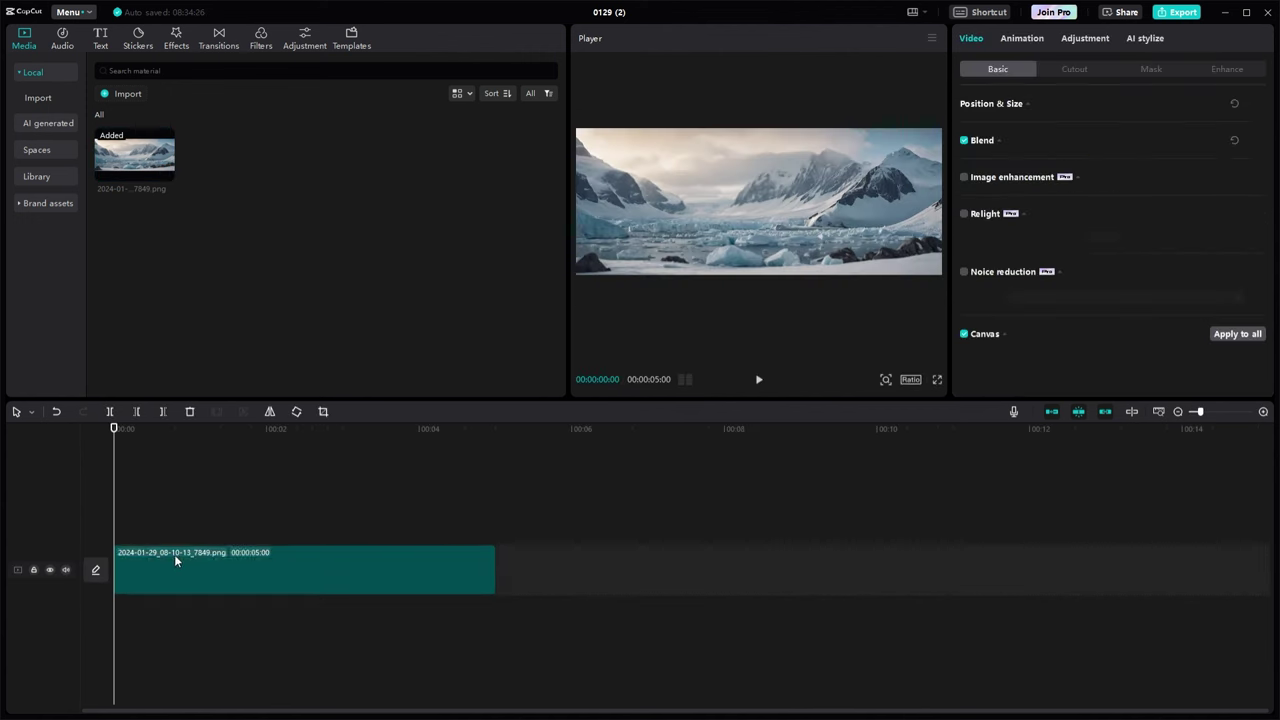
{"action": "left_click_drag", "start_coordinate": [497, 580], "coordinate": [889, 590]}
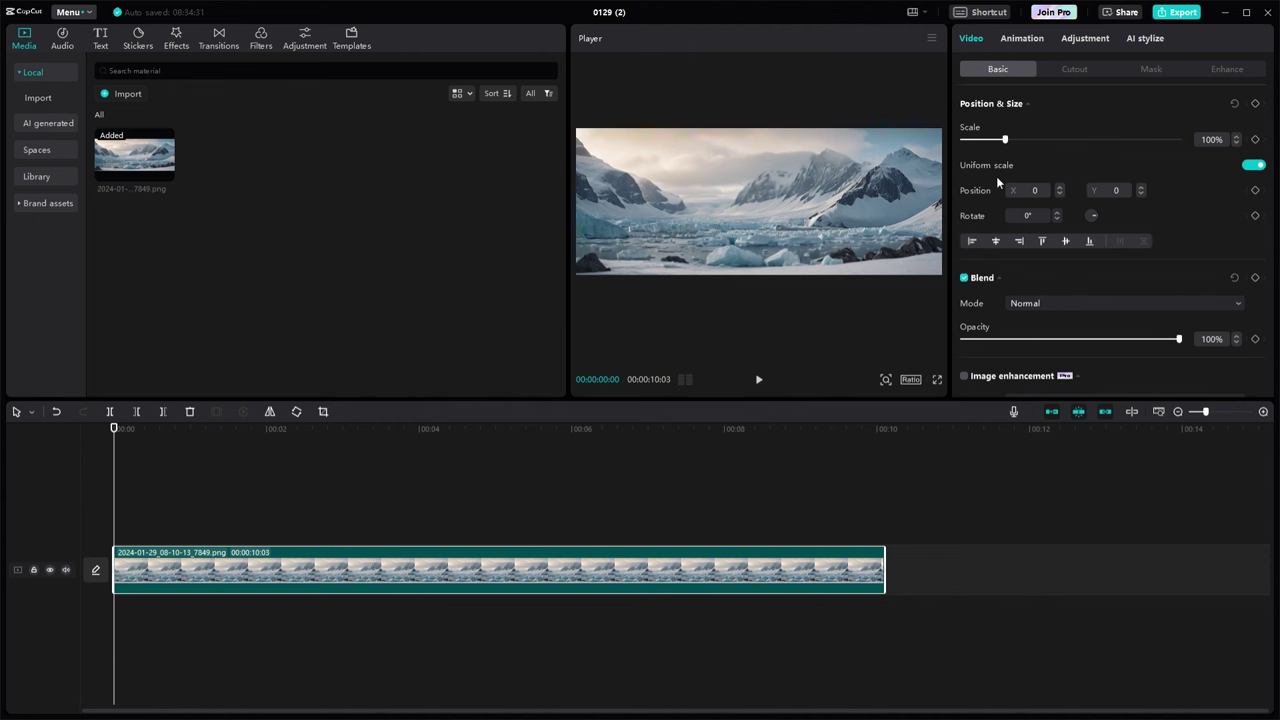
Keyframe 115% scale and position, pan to X -231, Y 52 at the end, and preview
{"action": "left_click", "coordinate": [1255, 139]}
{"action": "left_click", "coordinate": [1255, 191]}
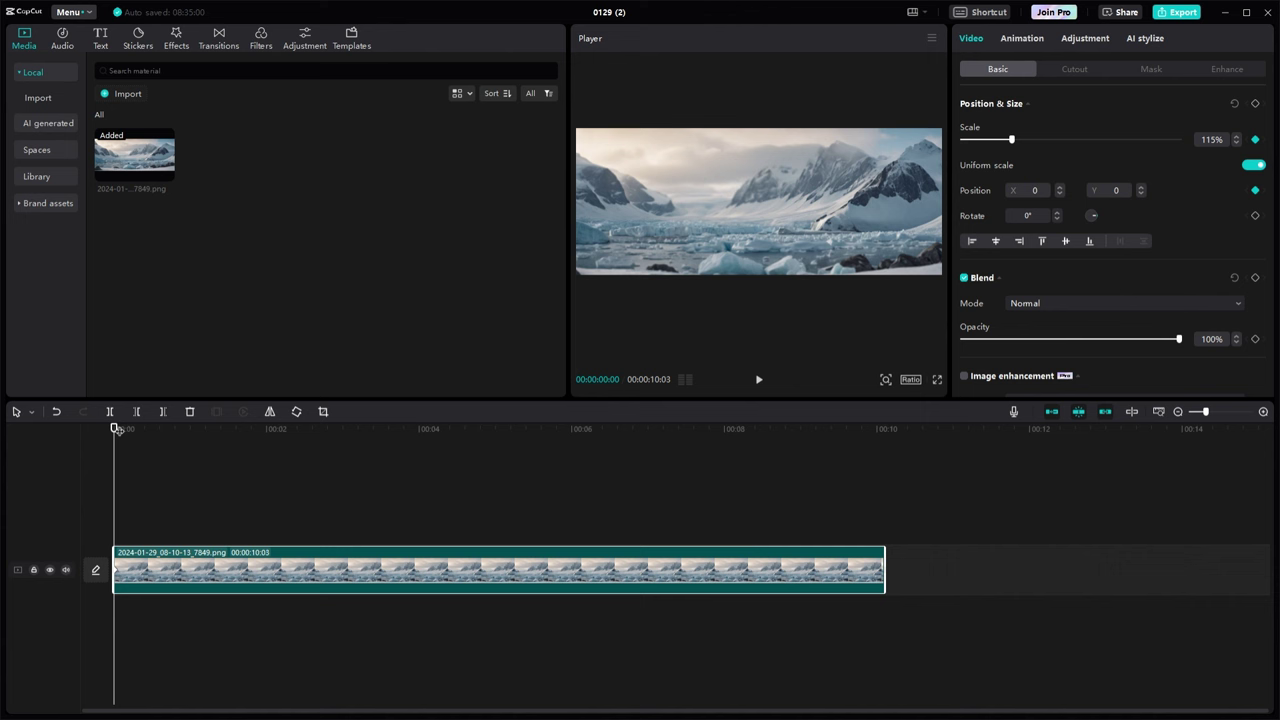
{"action": "left_click_drag", "start_coordinate": [117, 428], "coordinate": [890, 432]}
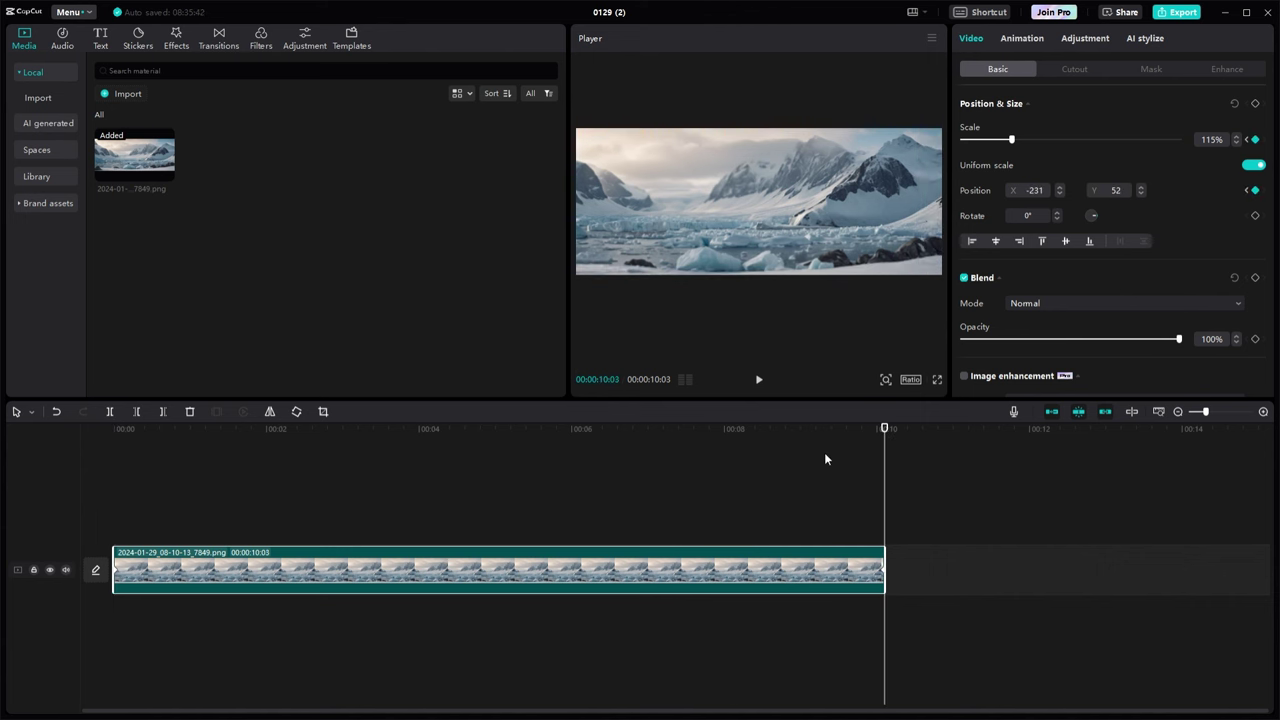
{"action": "left_click", "coordinate": [760, 380]}
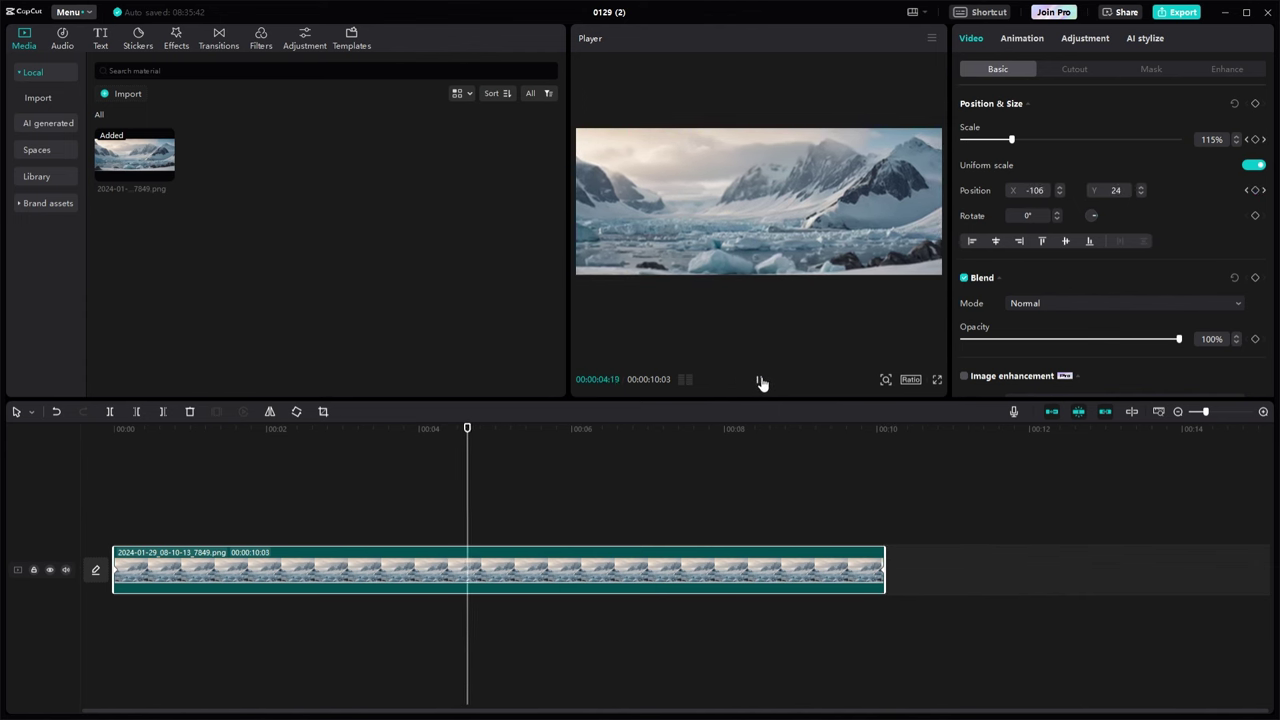
{"action": "left_click", "coordinate": [760, 381]}
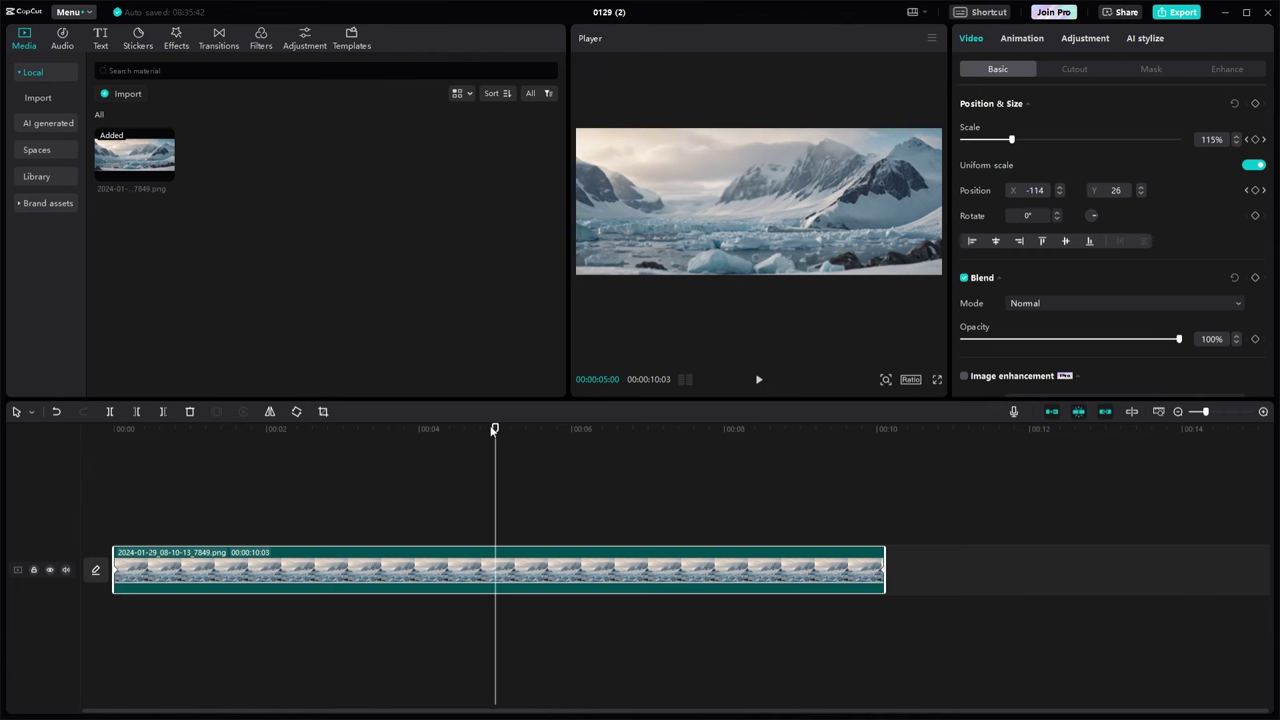
{"action": "left_click_drag", "start_coordinate": [497, 430], "coordinate": [76, 448]}
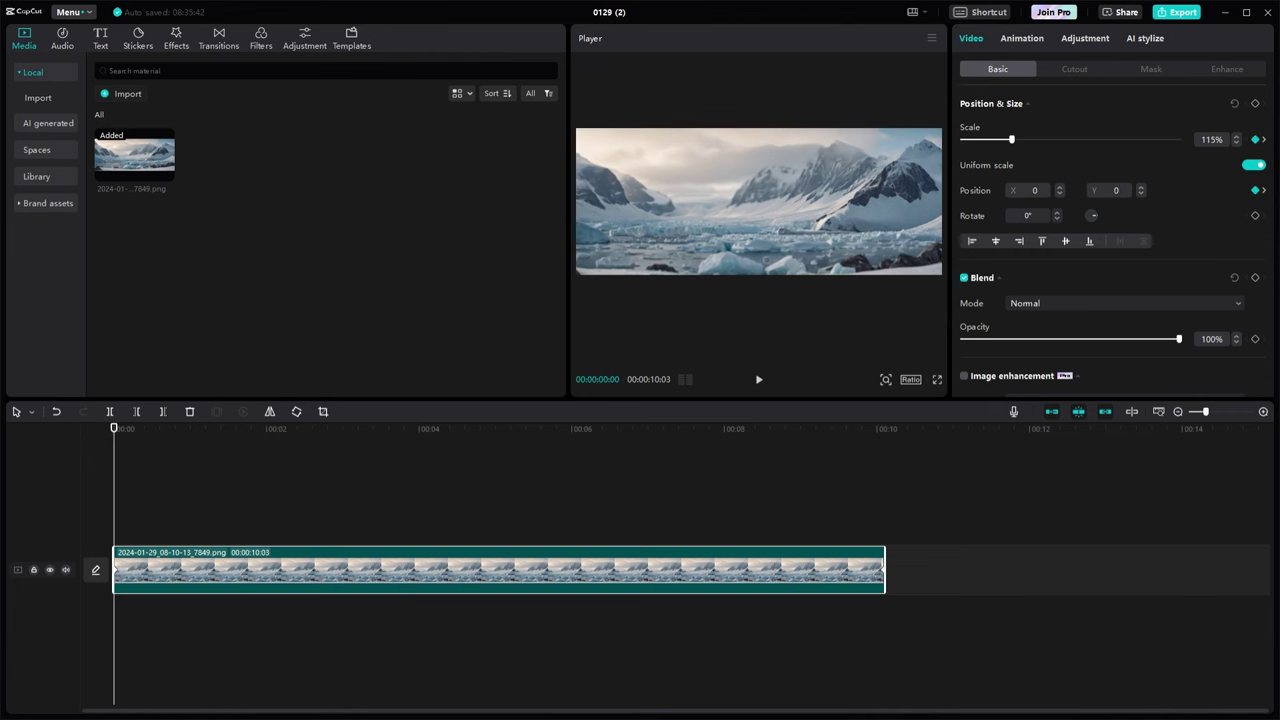
Add the Mist video effect to the timeline starting at 00:00
{"action": "left_click", "coordinate": [174, 40]}
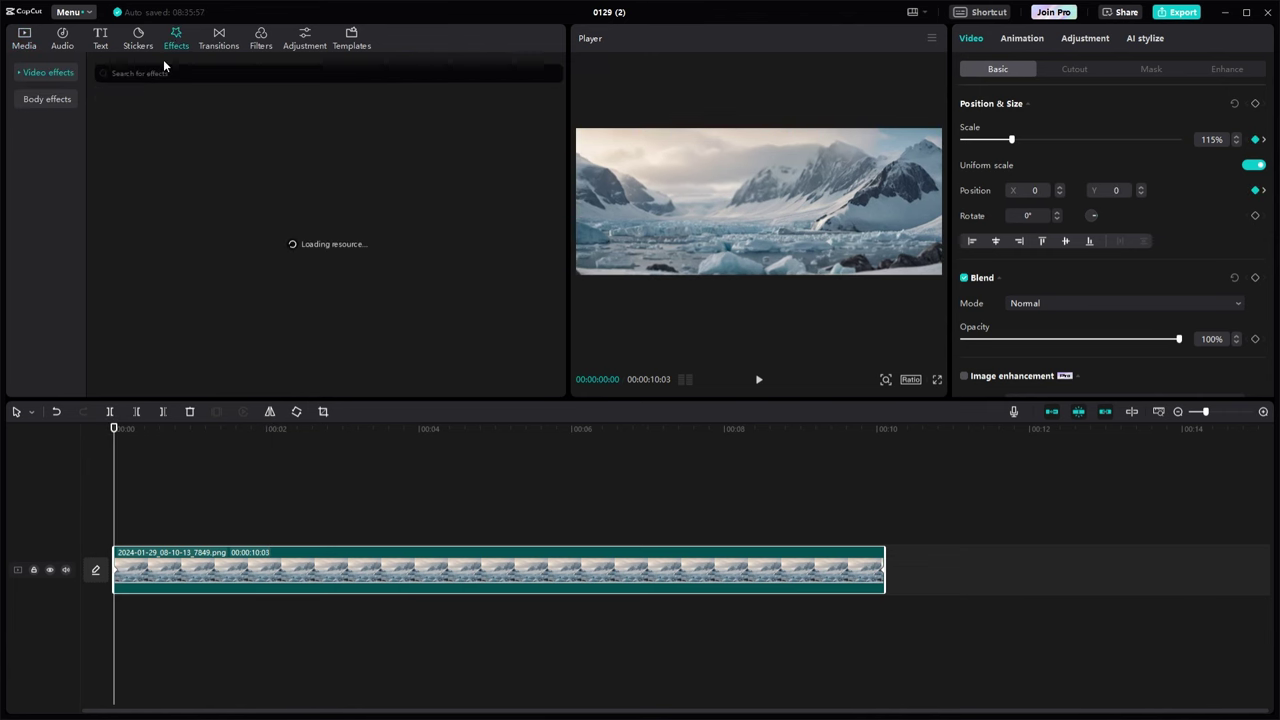
{"action": "left_click", "coordinate": [46, 73]}
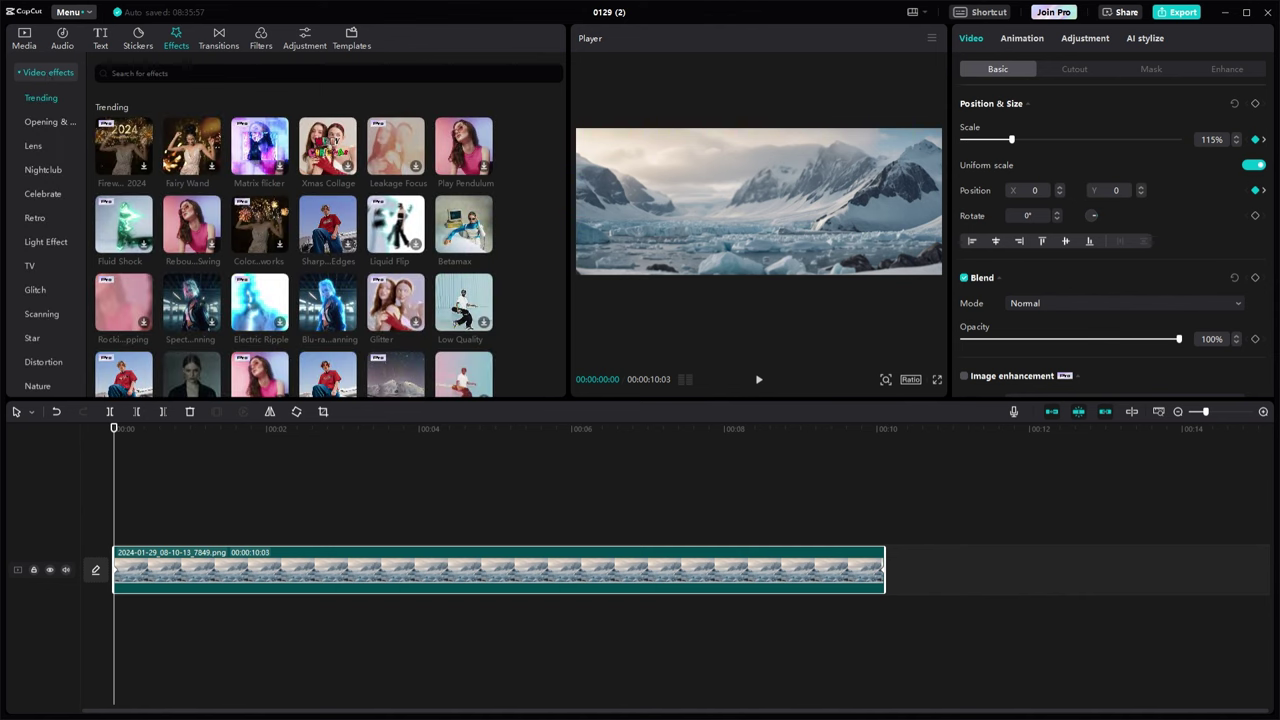
{"action": "type", "text": "mist"}
{"action": "key", "text": "Return"}
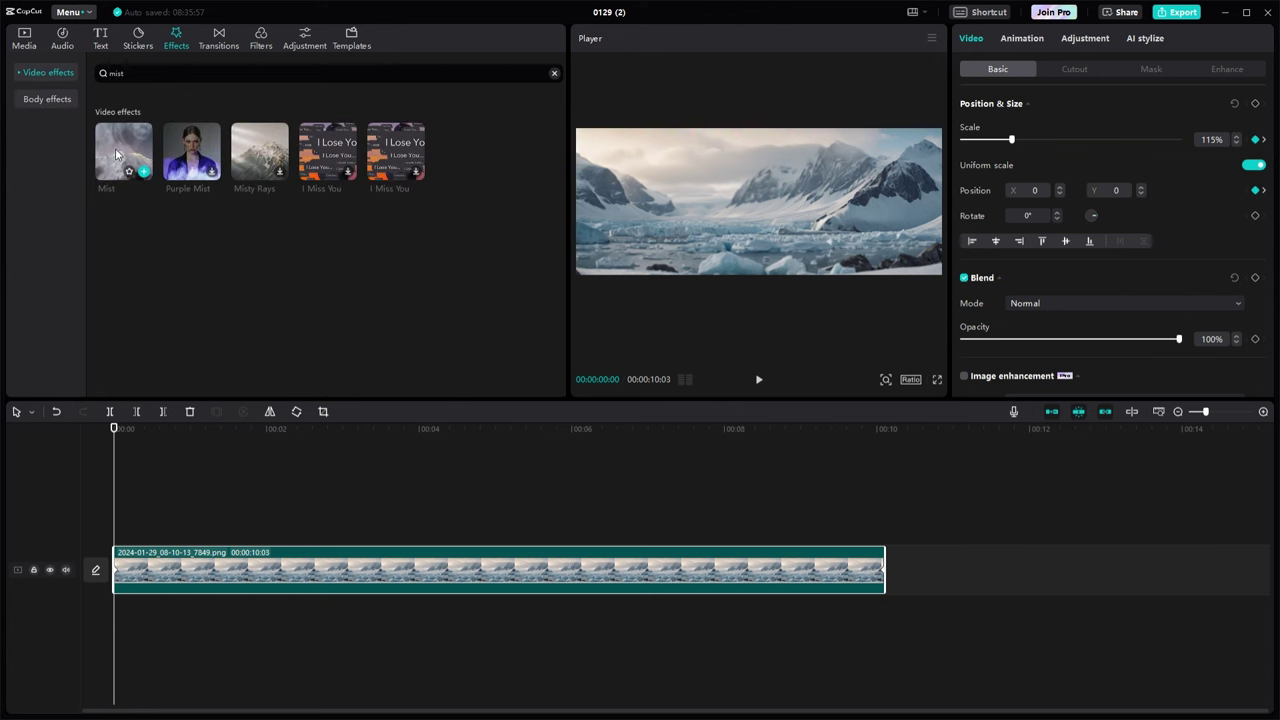
{"action": "left_click_drag", "start_coordinate": [115, 148], "coordinate": [155, 588]}
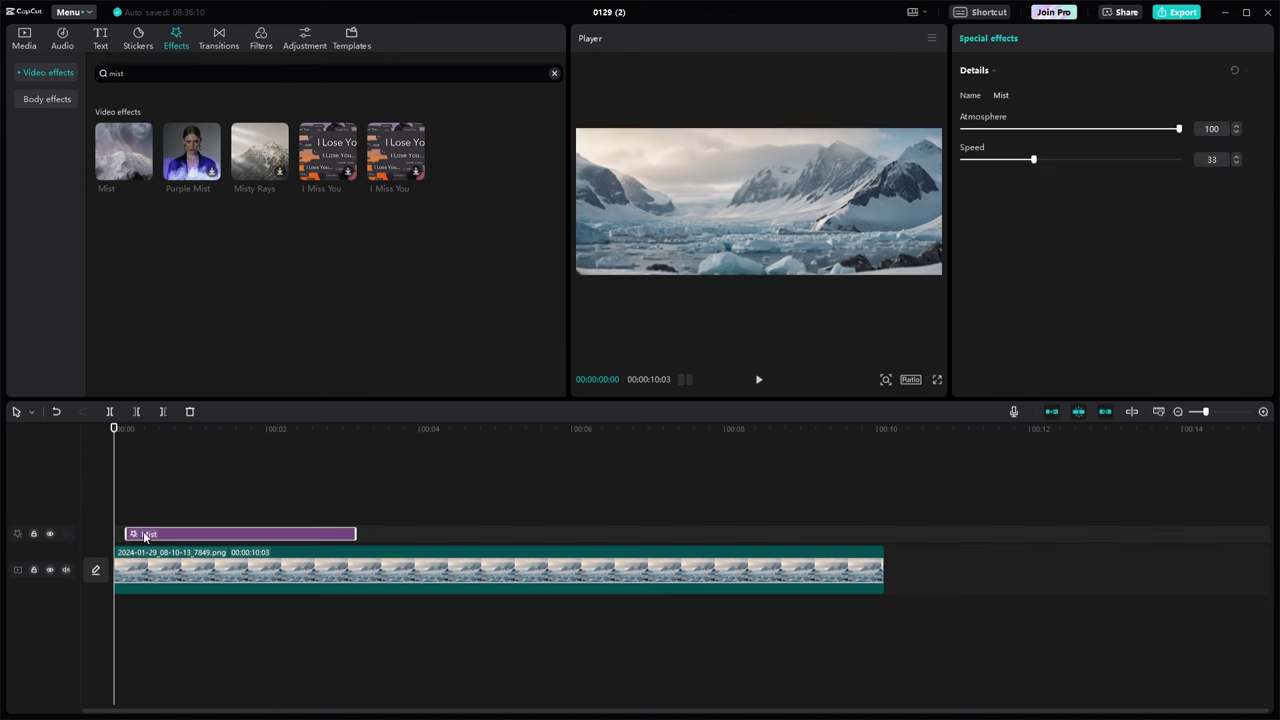
{"action": "left_click_drag", "start_coordinate": [150, 533], "coordinate": [137, 533]}
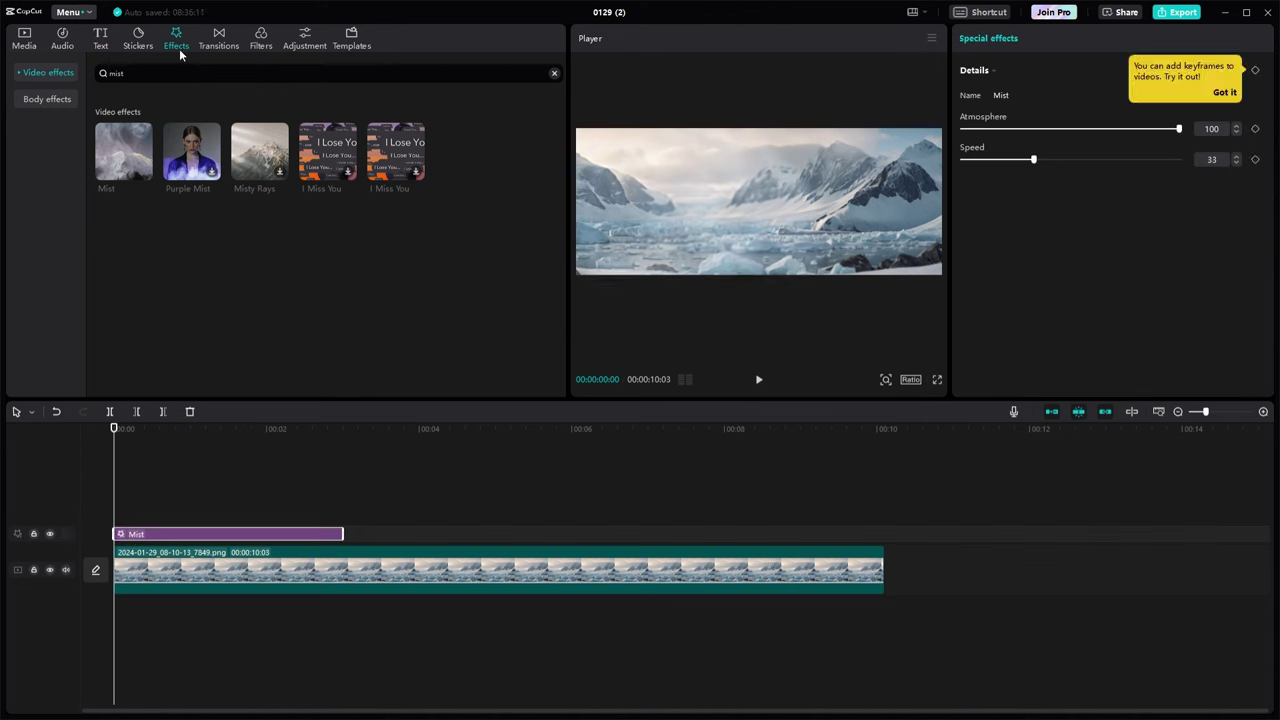
Search 'snow' and add the Snowstorm effect above the Mist track
{"action": "key", "text": "ctrl+a"}
{"action": "key", "text": "BackSpace"}
{"action": "type", "text": "snow"}
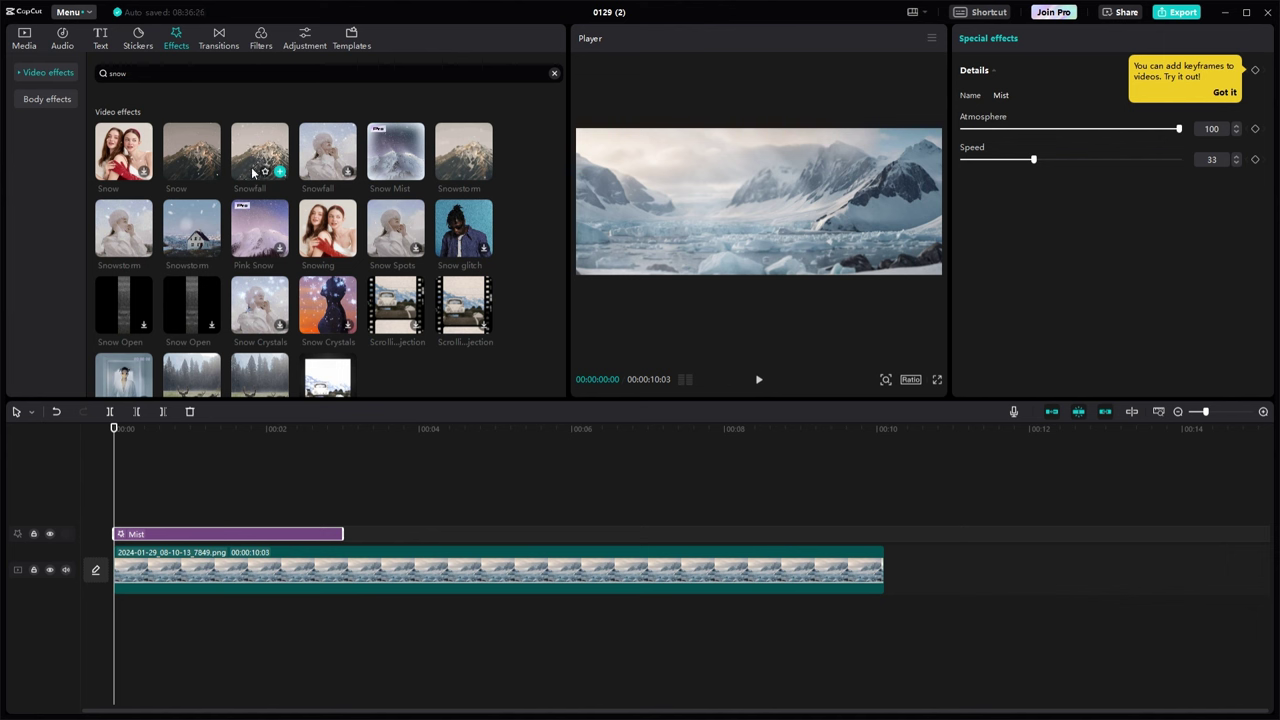
{"action": "left_click_drag", "start_coordinate": [193, 240], "coordinate": [137, 567]}
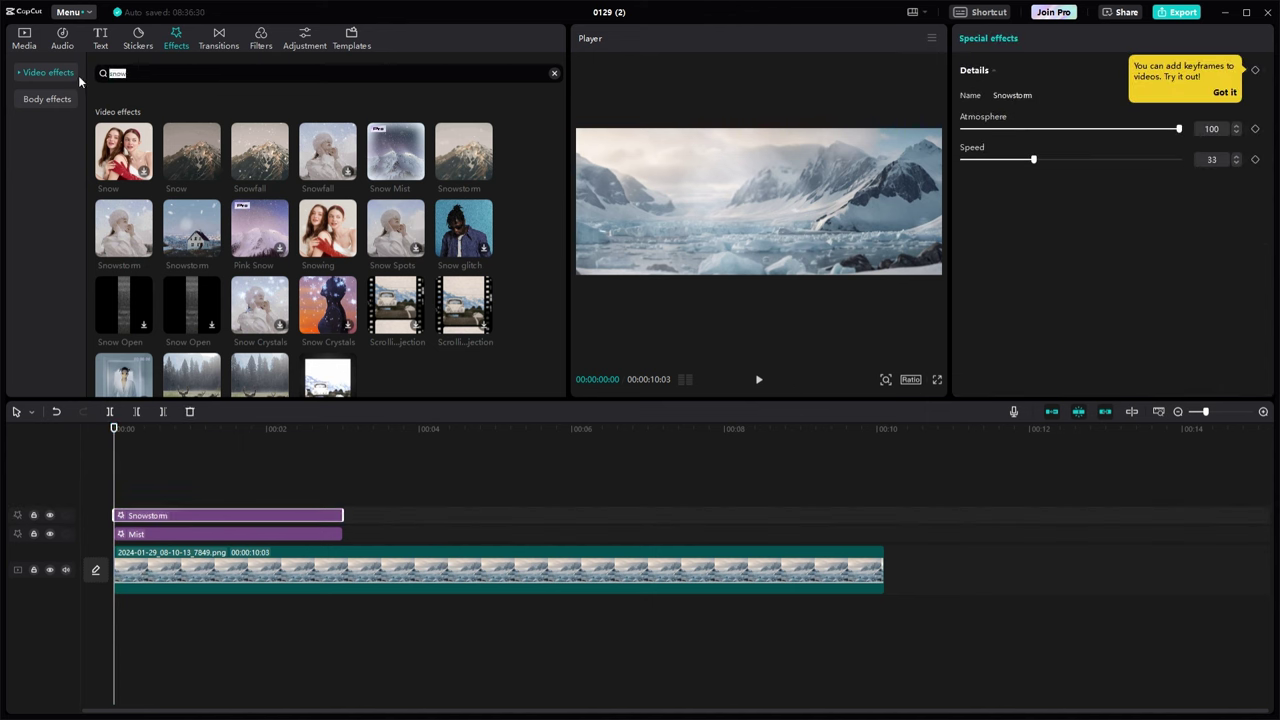
Search 'sun' and add the Sun effect on a new top track at 00:00
{"action": "type", "text": "sun"}
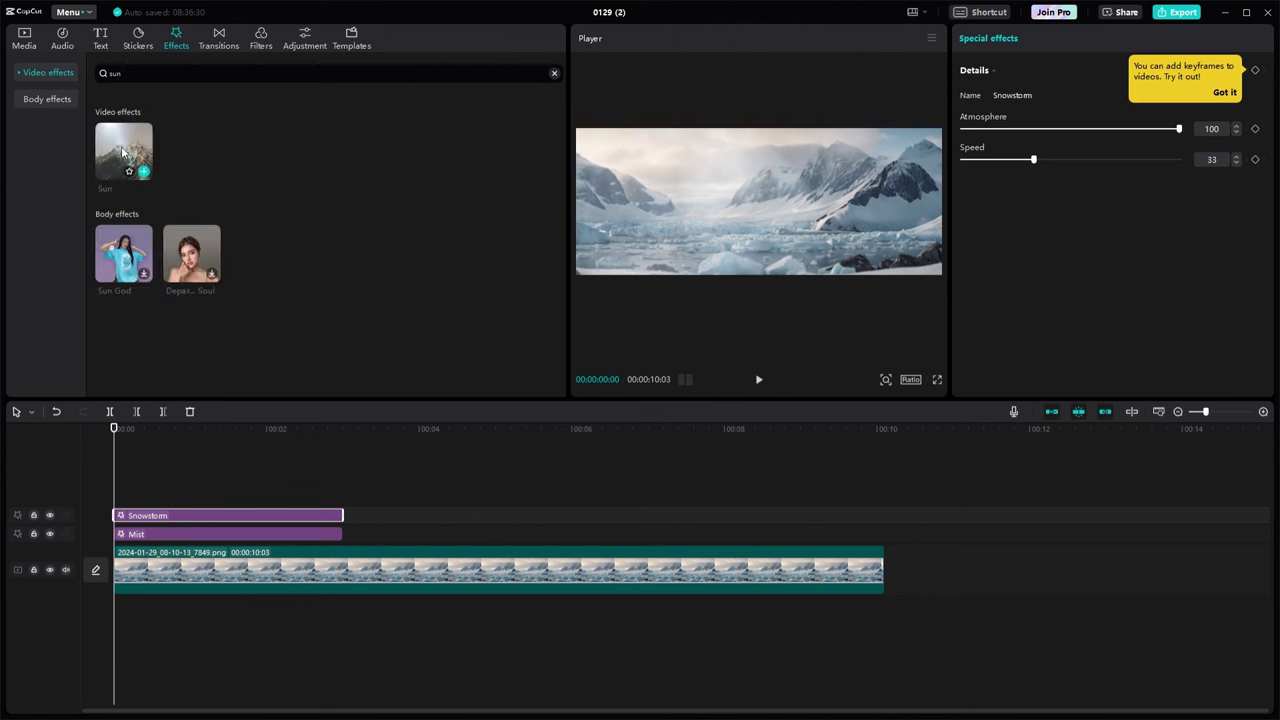
{"action": "left_click", "coordinate": [371, 323]}
{"action": "left_click_drag", "start_coordinate": [123, 150], "coordinate": [150, 500]}
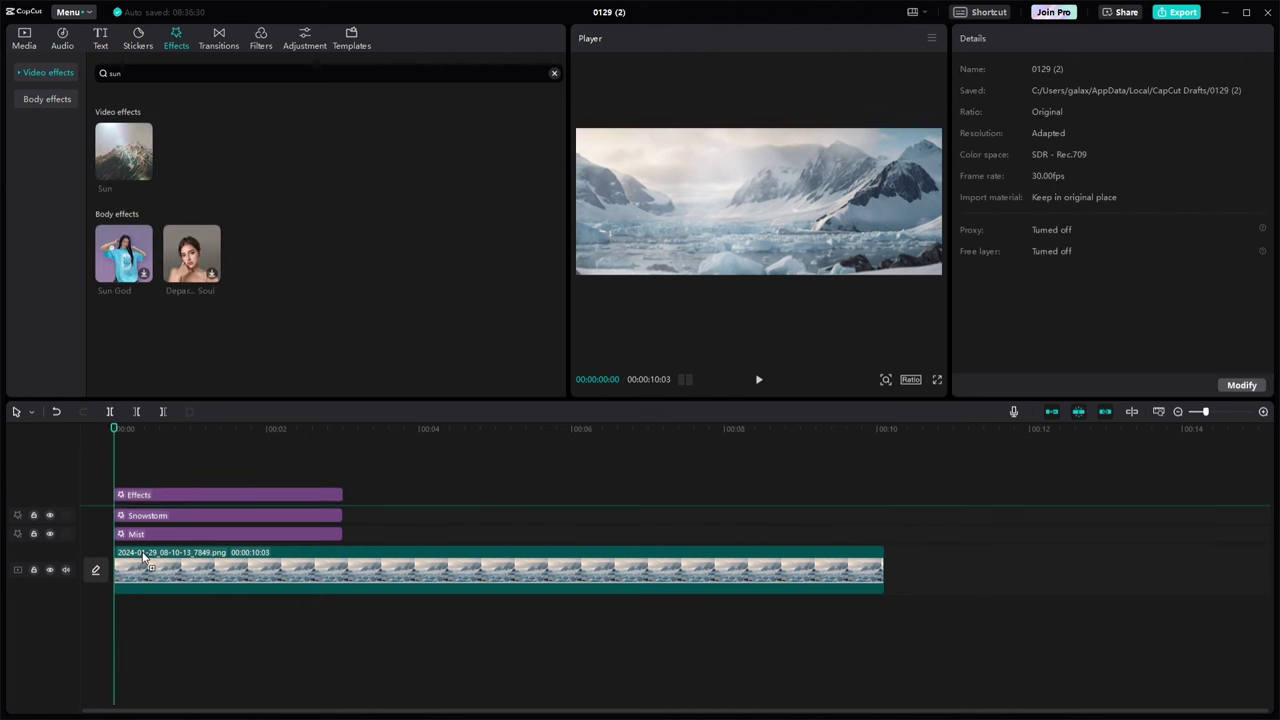
{"action": "left_click_drag", "start_coordinate": [145, 558], "coordinate": [145, 563]}
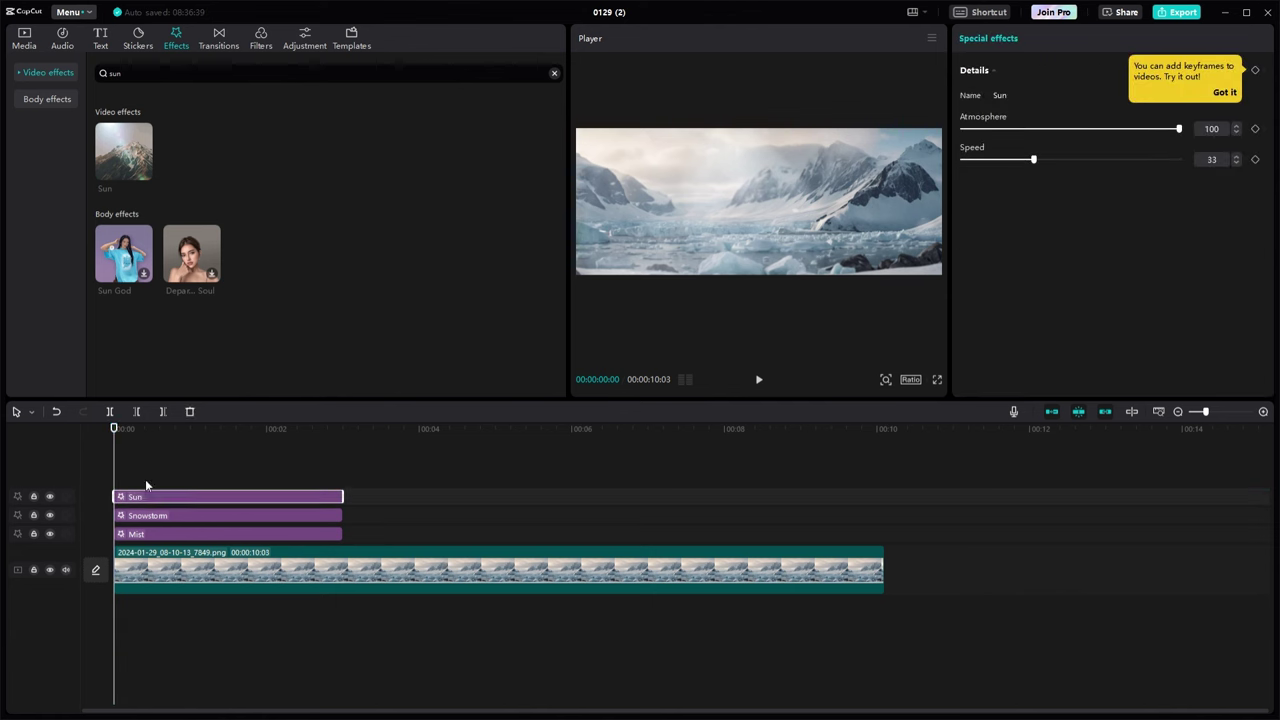
{"action": "left_click", "coordinate": [184, 462]}
{"action": "left_click", "coordinate": [186, 461]}
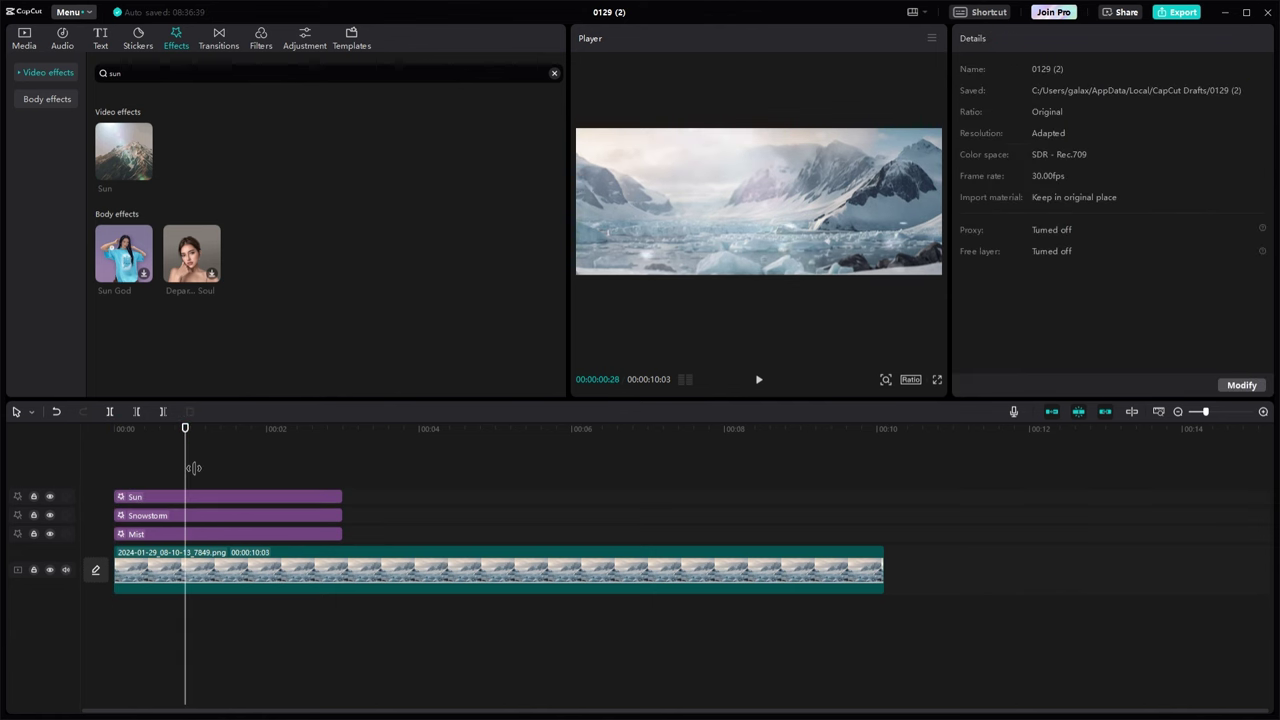
Tune the Mist effect to speed 77 and thin its atmosphere down to about 30
{"action": "left_click", "coordinate": [759, 379]}
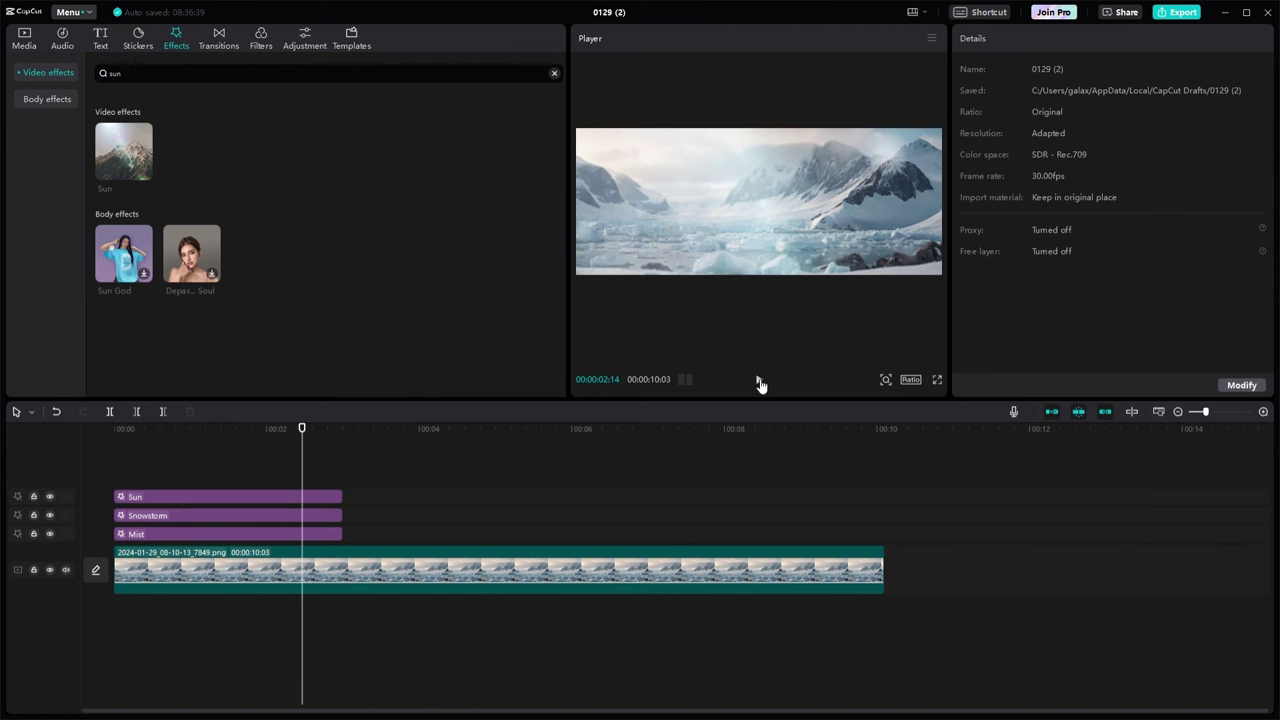
{"action": "left_click", "coordinate": [759, 380]}
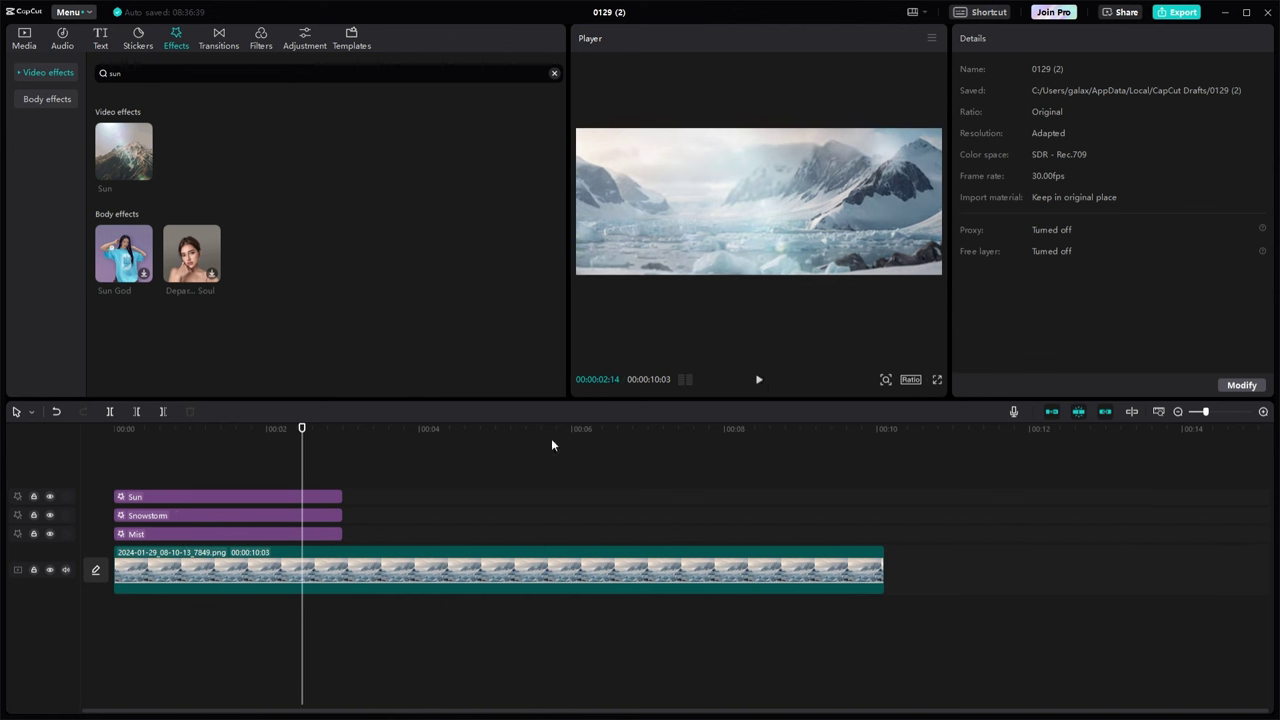
{"action": "left_click", "coordinate": [242, 535]}
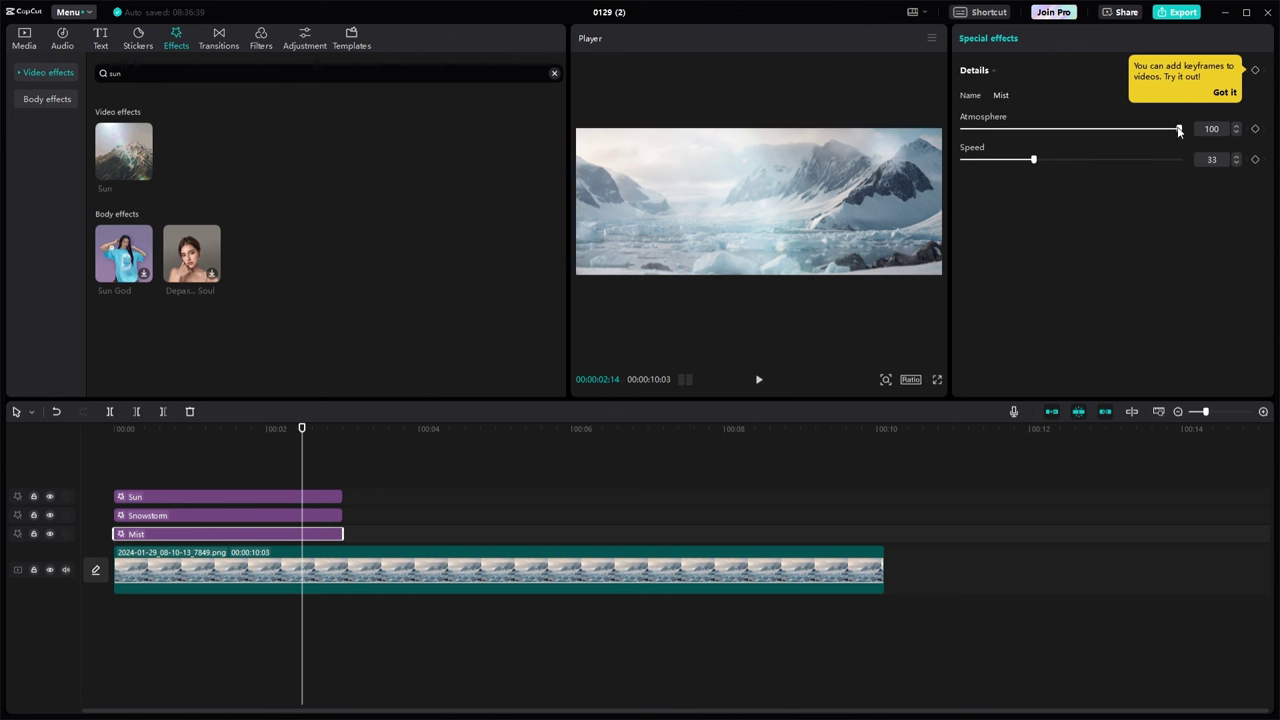
{"action": "left_click_drag", "start_coordinate": [1179, 130], "coordinate": [1110, 130]}
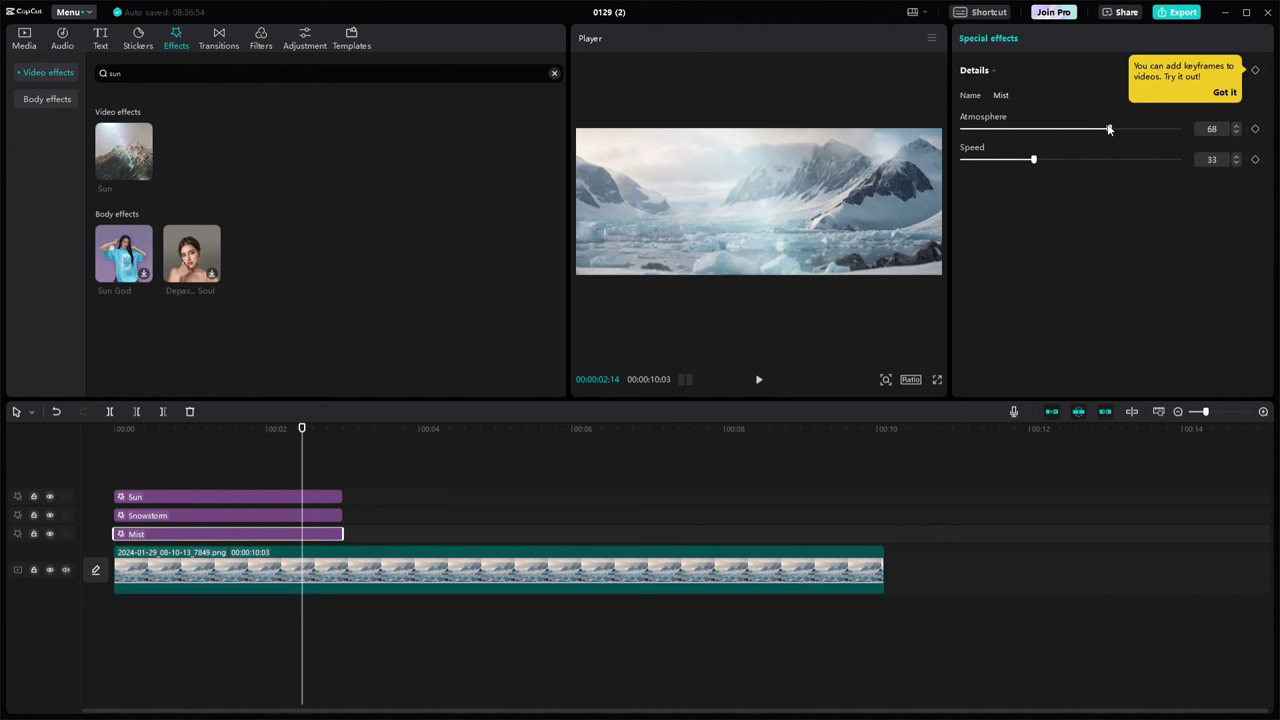
{"action": "left_click_drag", "start_coordinate": [1033, 160], "coordinate": [1129, 160]}
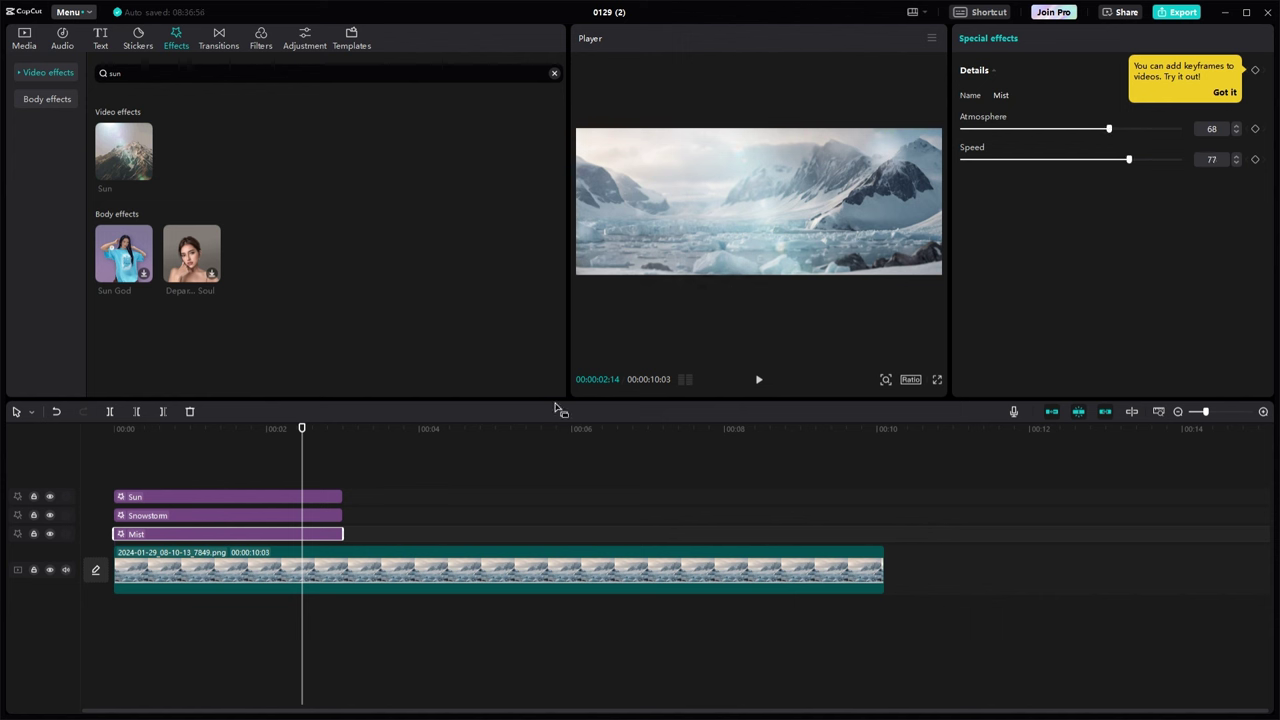
{"action": "left_click", "coordinate": [130, 459]}
{"action": "left_click", "coordinate": [761, 380]}
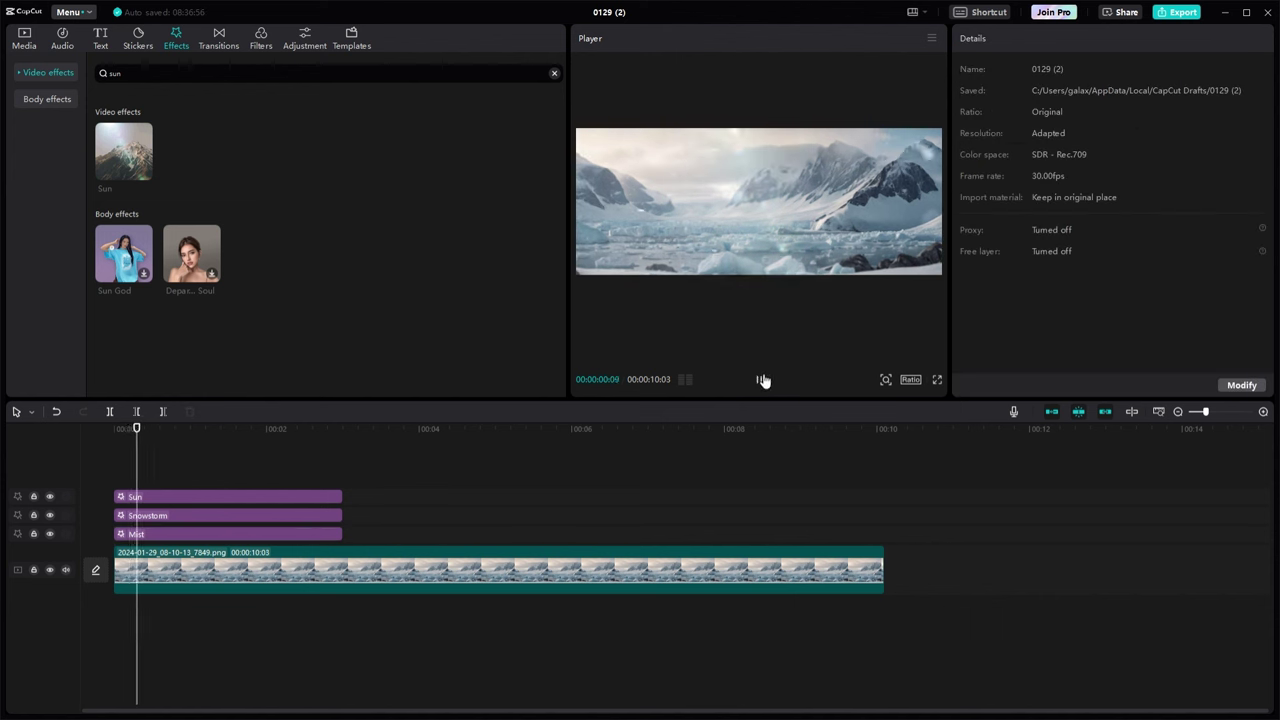
{"action": "left_click", "coordinate": [761, 380]}
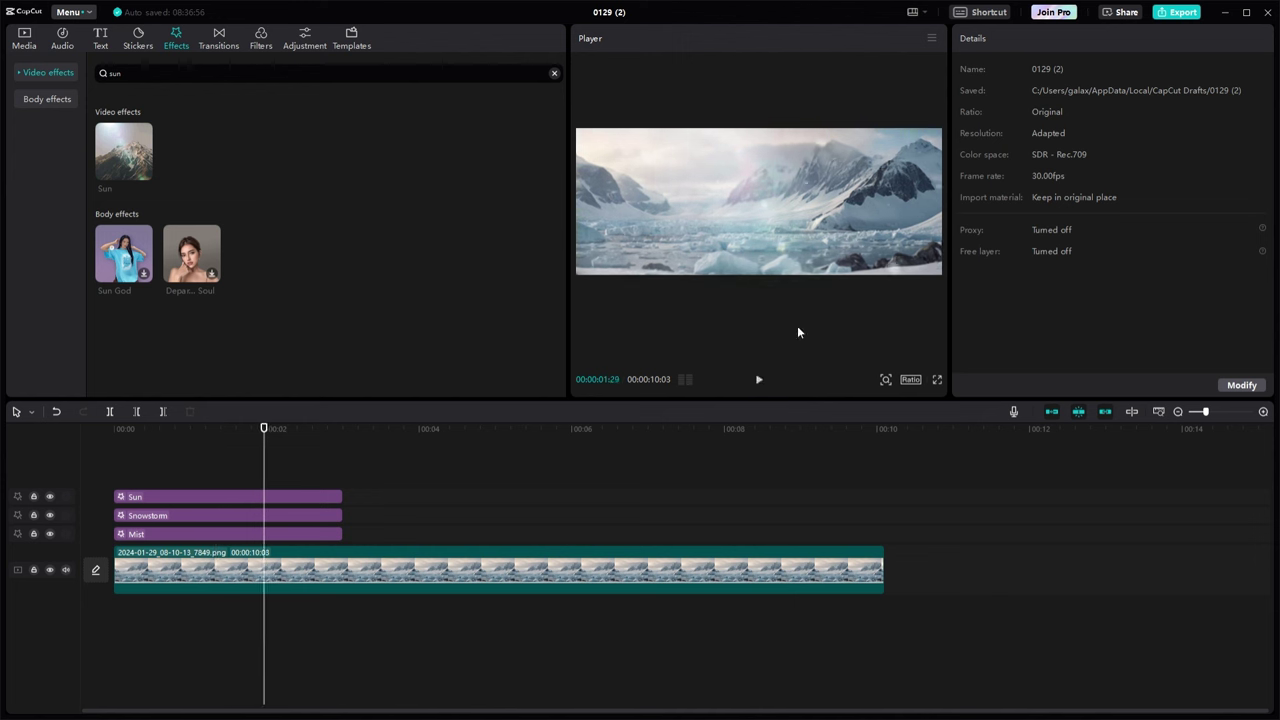
{"action": "left_click", "coordinate": [219, 536]}
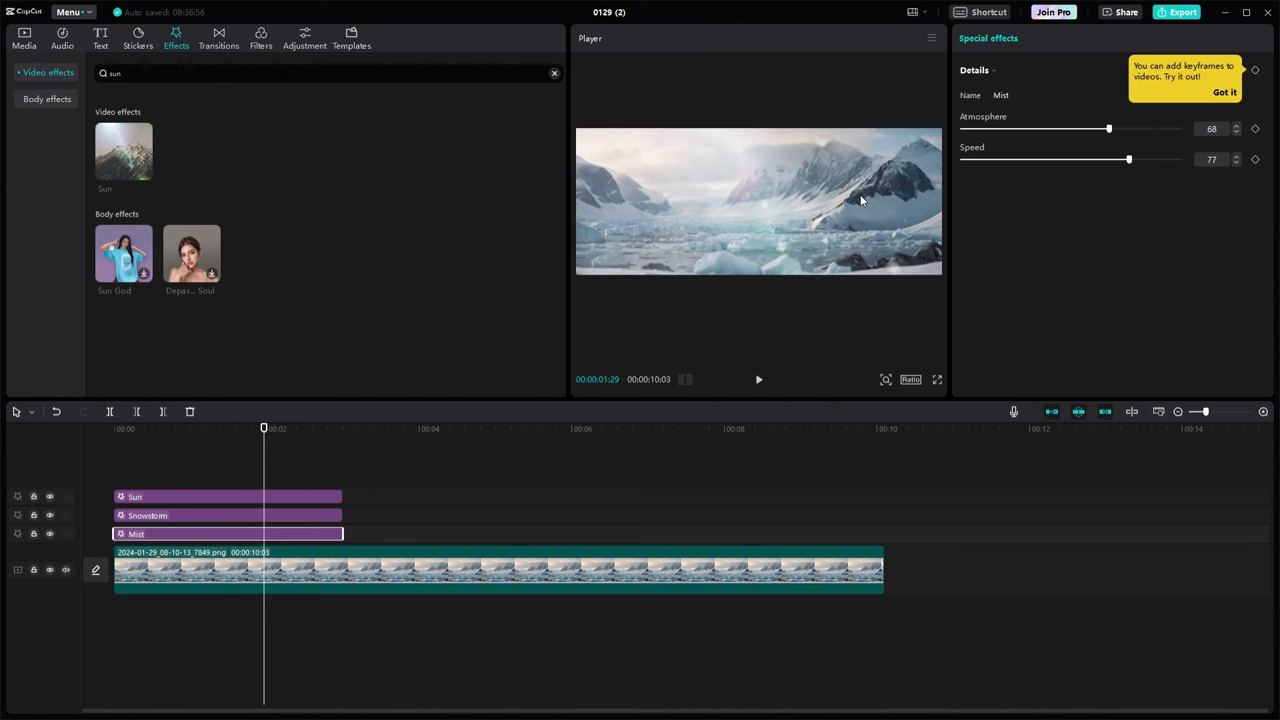
{"action": "left_click_drag", "start_coordinate": [1108, 129], "coordinate": [1031, 129]}
Set the Snowstorm effect to atmosphere 43 and speed 100
{"action": "left_click", "coordinate": [167, 470]}
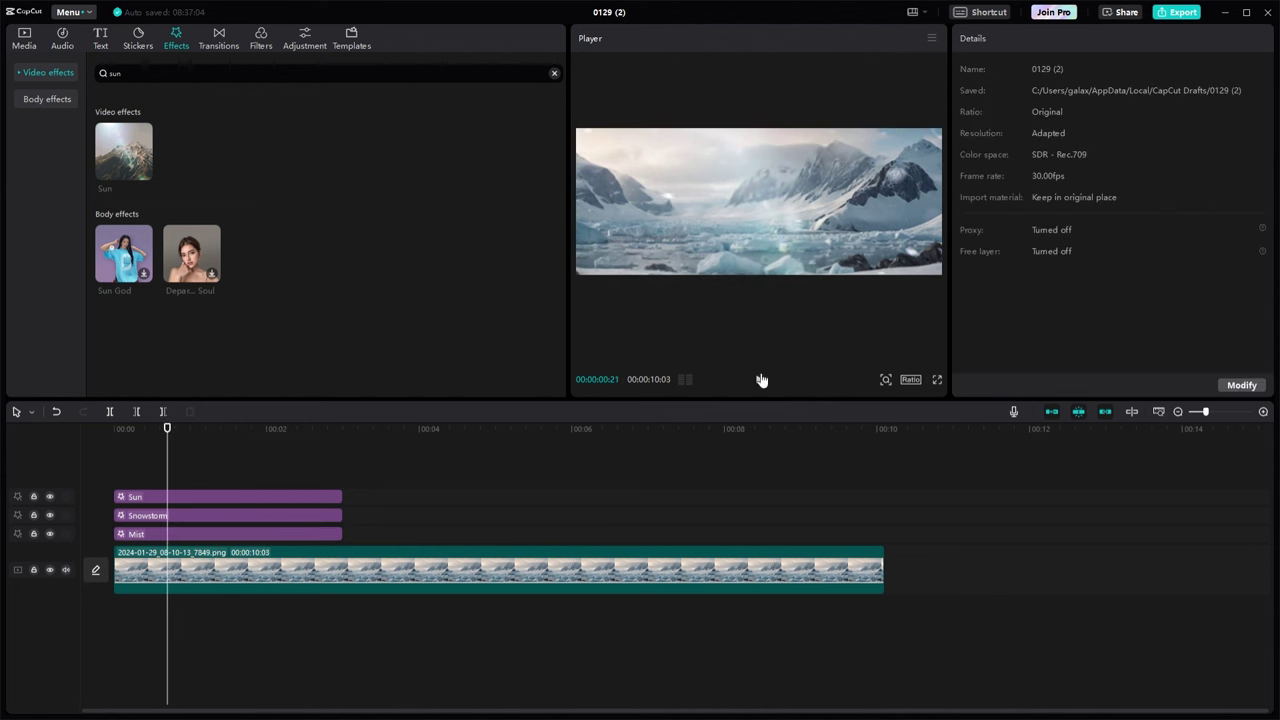
{"action": "left_click", "coordinate": [761, 380]}
{"action": "left_click", "coordinate": [278, 515]}
{"action": "left_click_drag", "start_coordinate": [1178, 129], "coordinate": [1185, 159]}
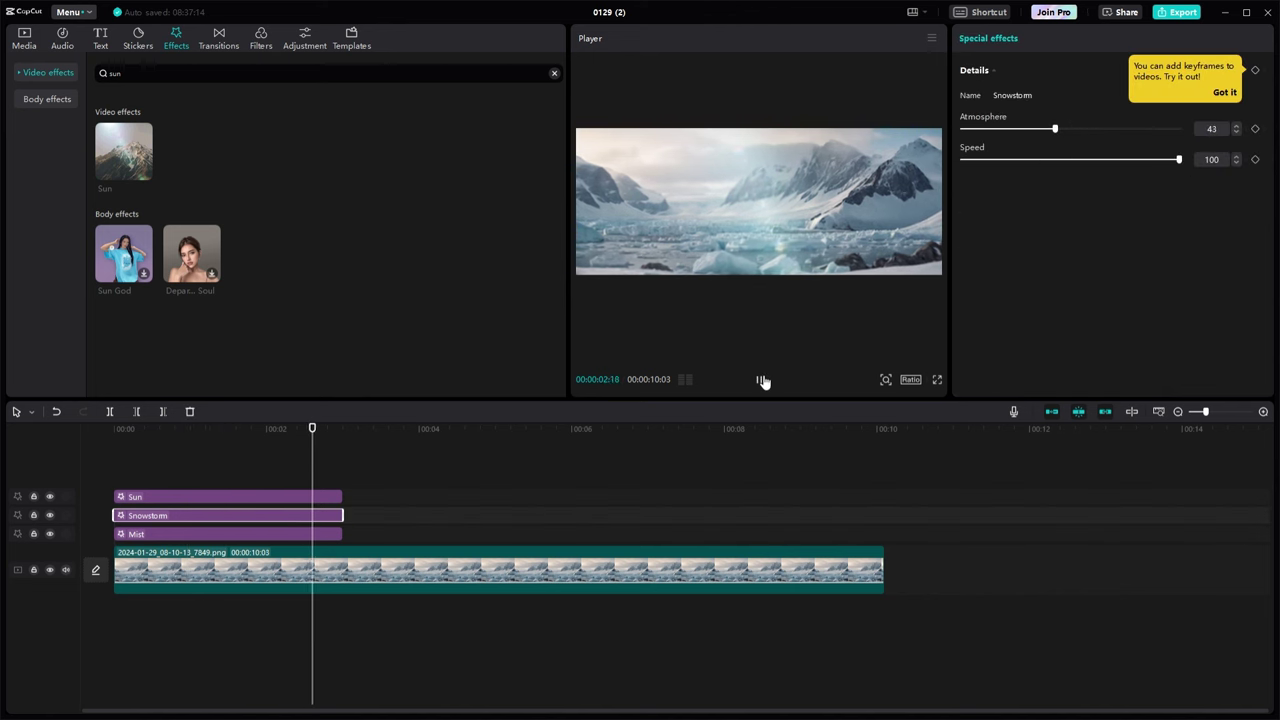
Slow the Sun effect to speed 14 and preview the result
{"action": "left_click", "coordinate": [221, 481]}
{"action": "left_click", "coordinate": [225, 496]}
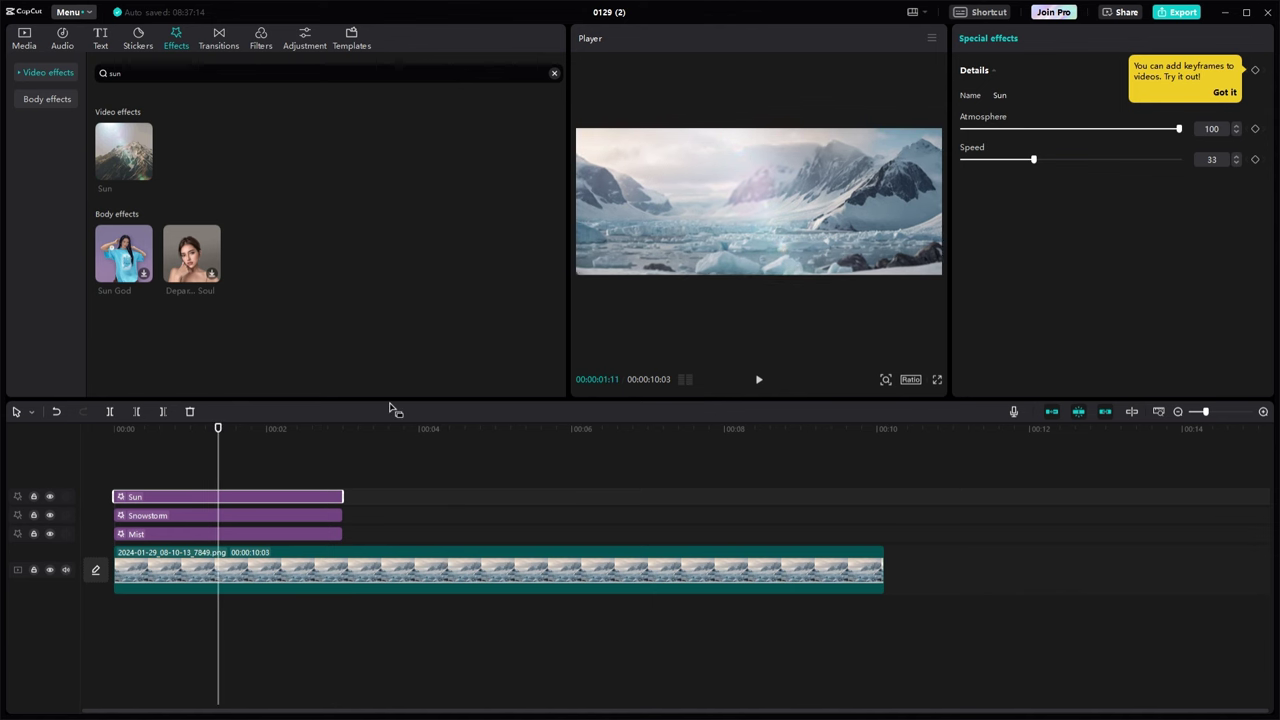
{"action": "left_click_drag", "start_coordinate": [1033, 159], "coordinate": [995, 161]}
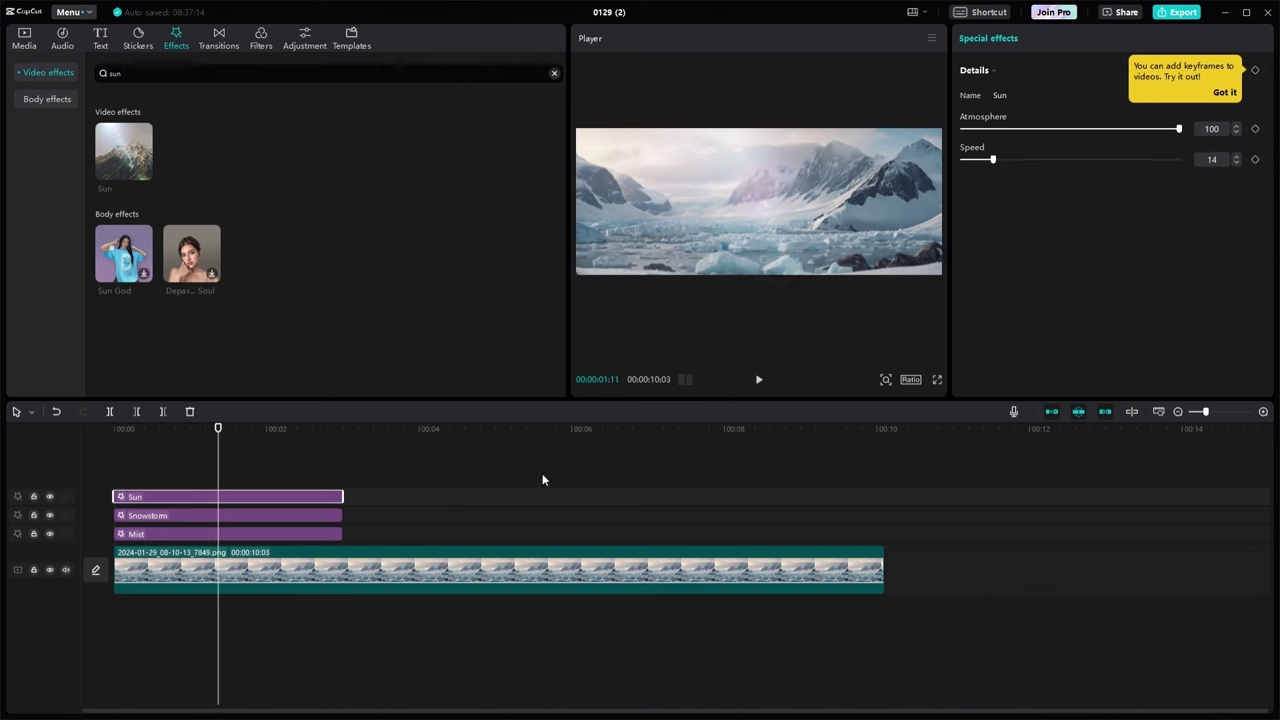
{"action": "left_click", "coordinate": [759, 380]}
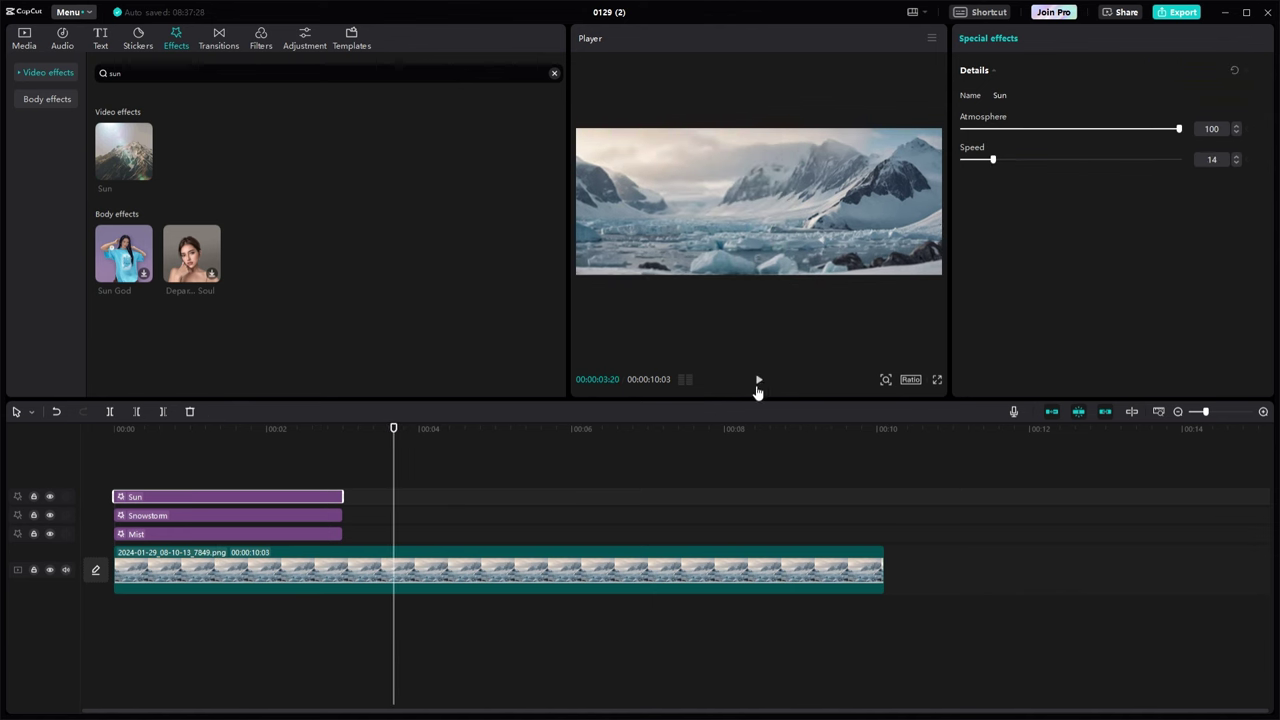
Extend the Sun, Snowstorm and Mist effects to the 10-second clip's end, then preview
{"action": "left_click_drag", "start_coordinate": [346, 497], "coordinate": [885, 520]}
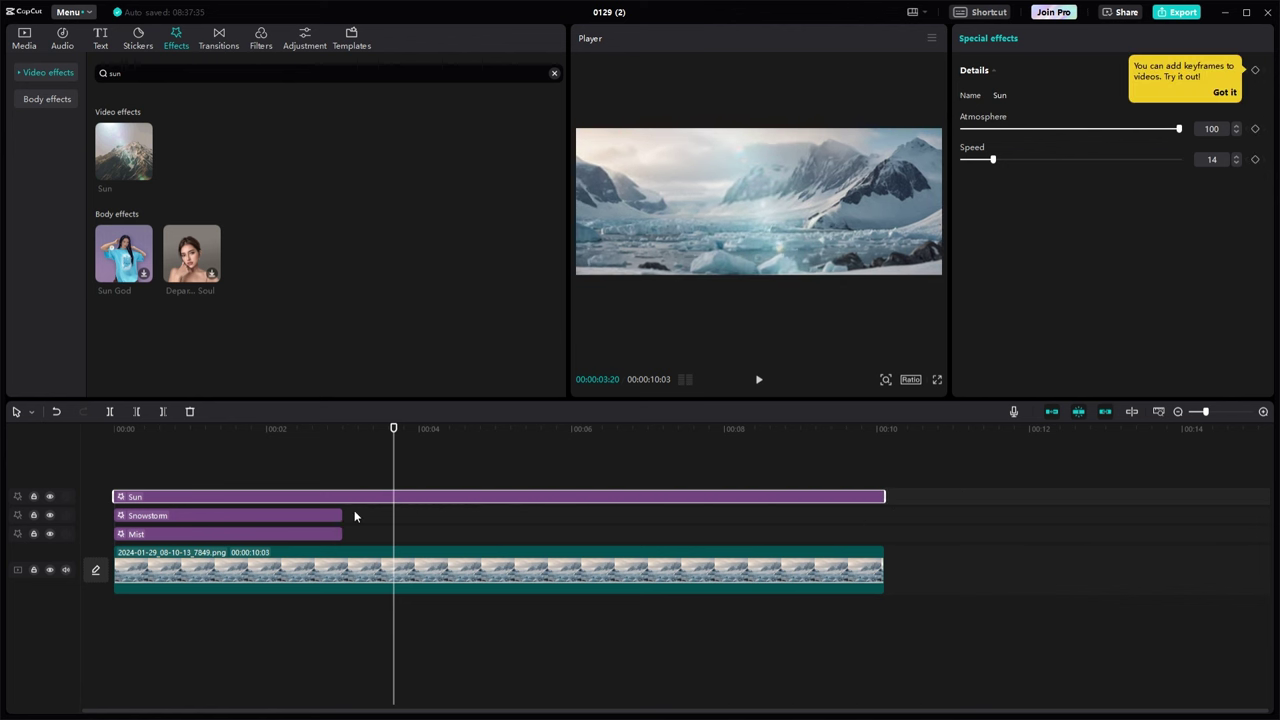
{"action": "left_click_drag", "start_coordinate": [343, 516], "coordinate": [888, 530]}
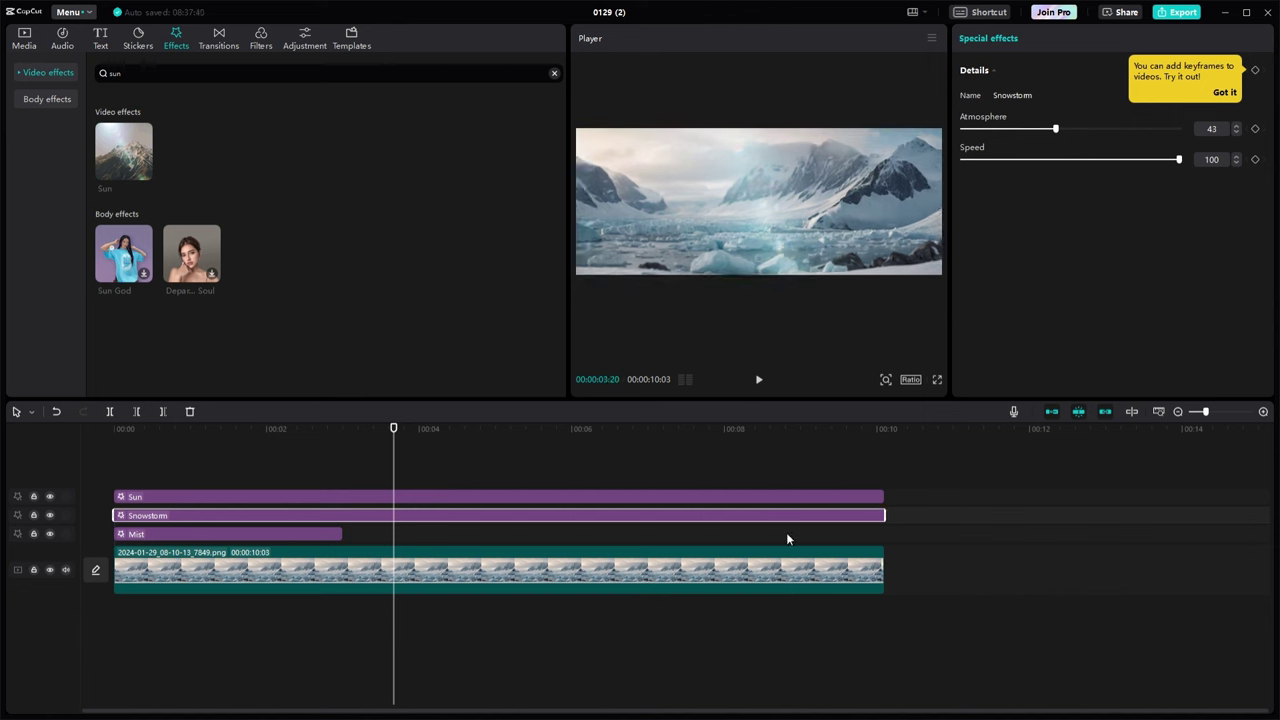
{"action": "left_click_drag", "start_coordinate": [341, 533], "coordinate": [886, 536]}
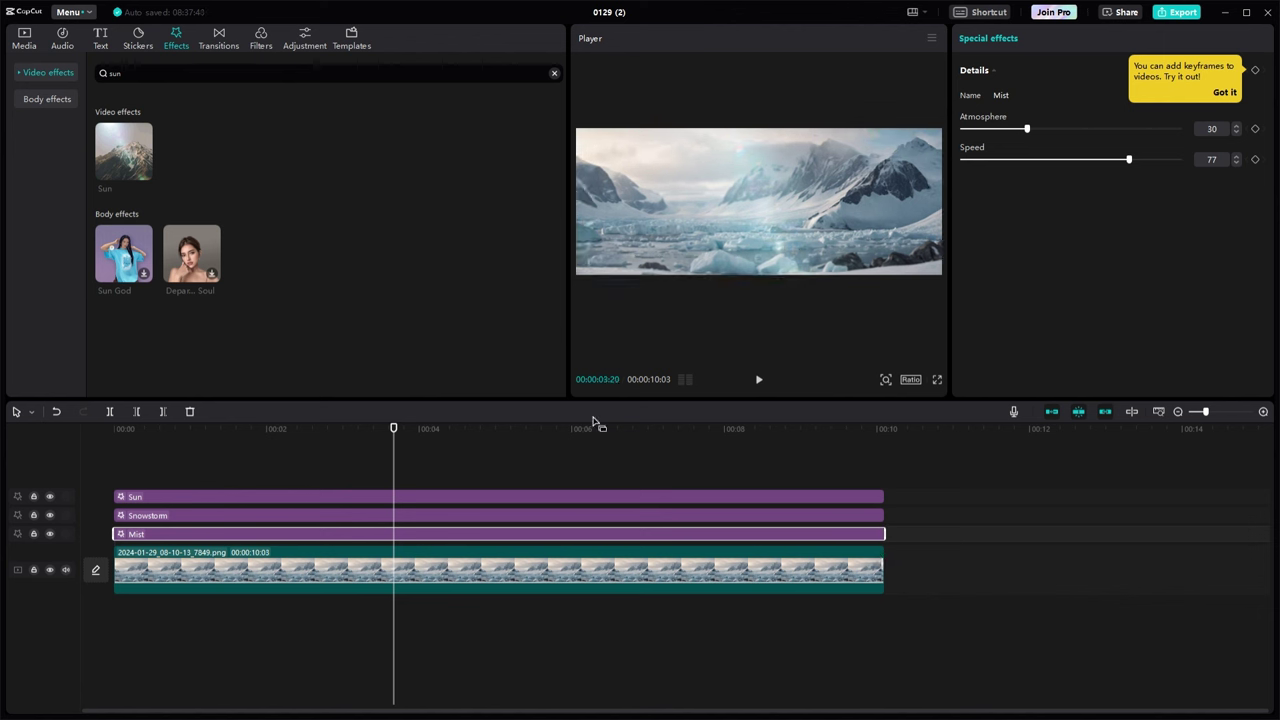
{"action": "left_click", "coordinate": [759, 381]}
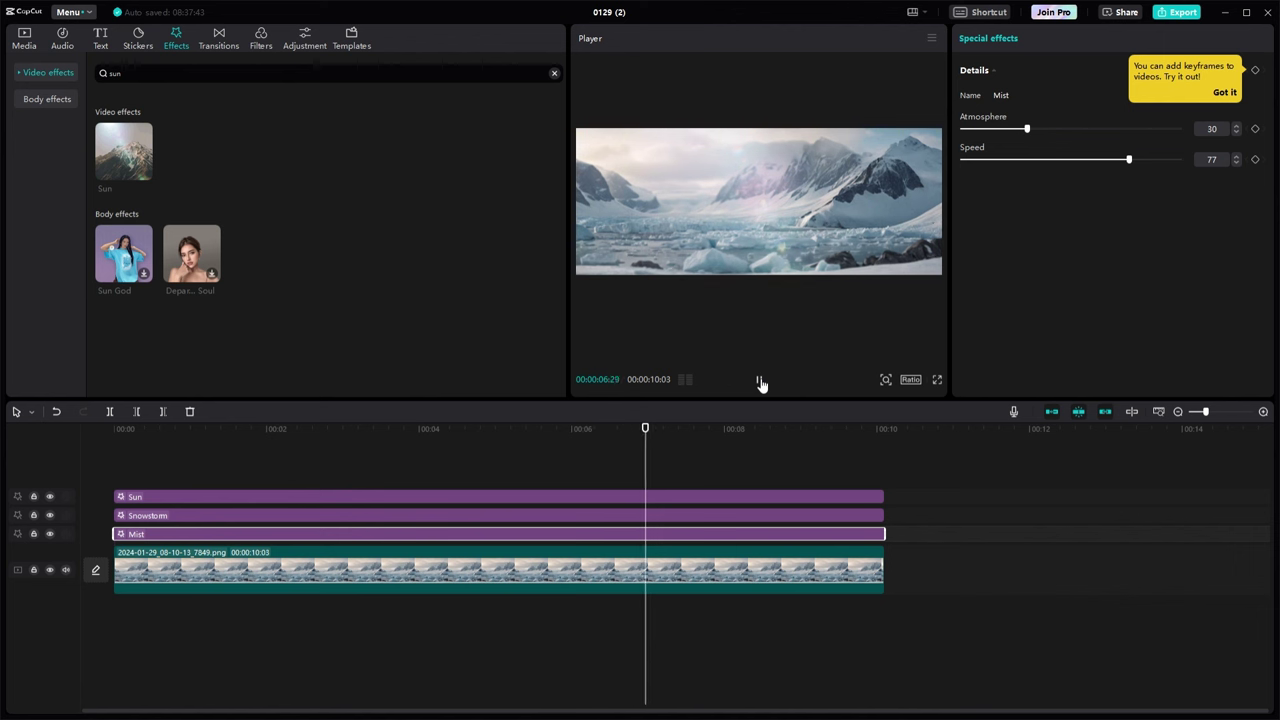
{"action": "left_click", "coordinate": [760, 381]}
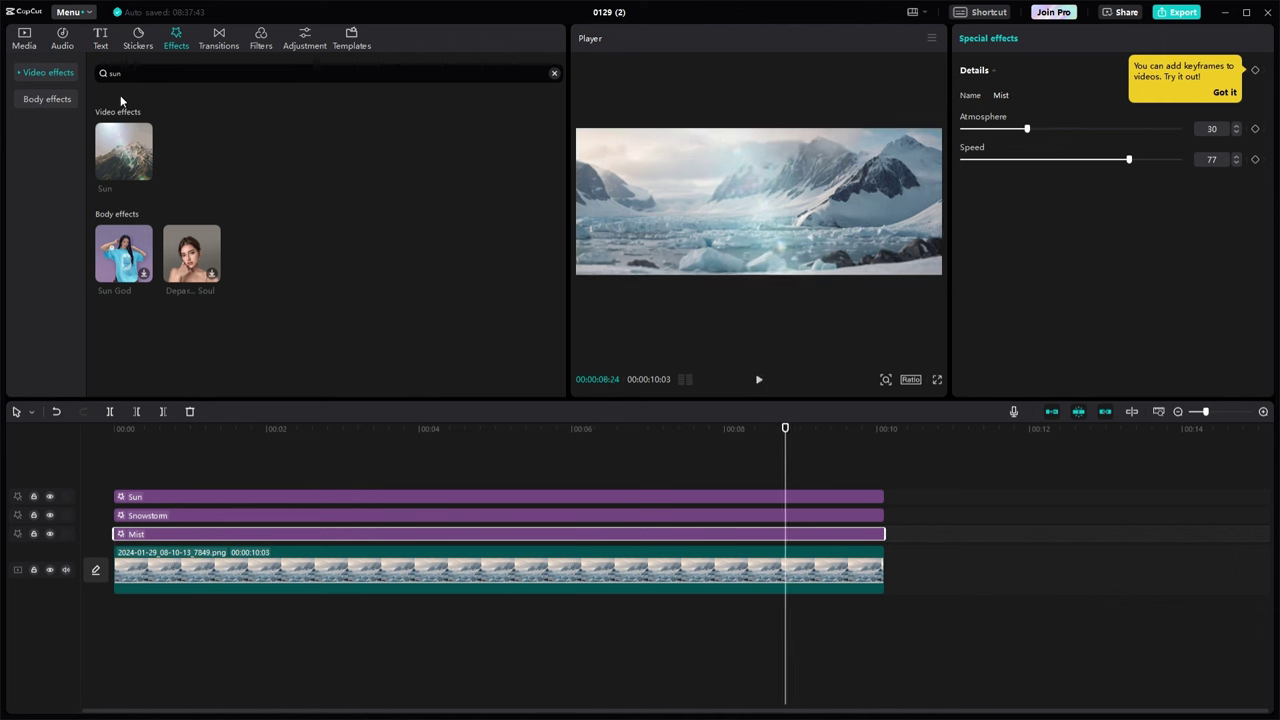
Search the sound effects for 'wind' and preview Blowing wind sound
{"action": "left_click", "coordinate": [62, 39]}
{"action": "left_click", "coordinate": [47, 99]}
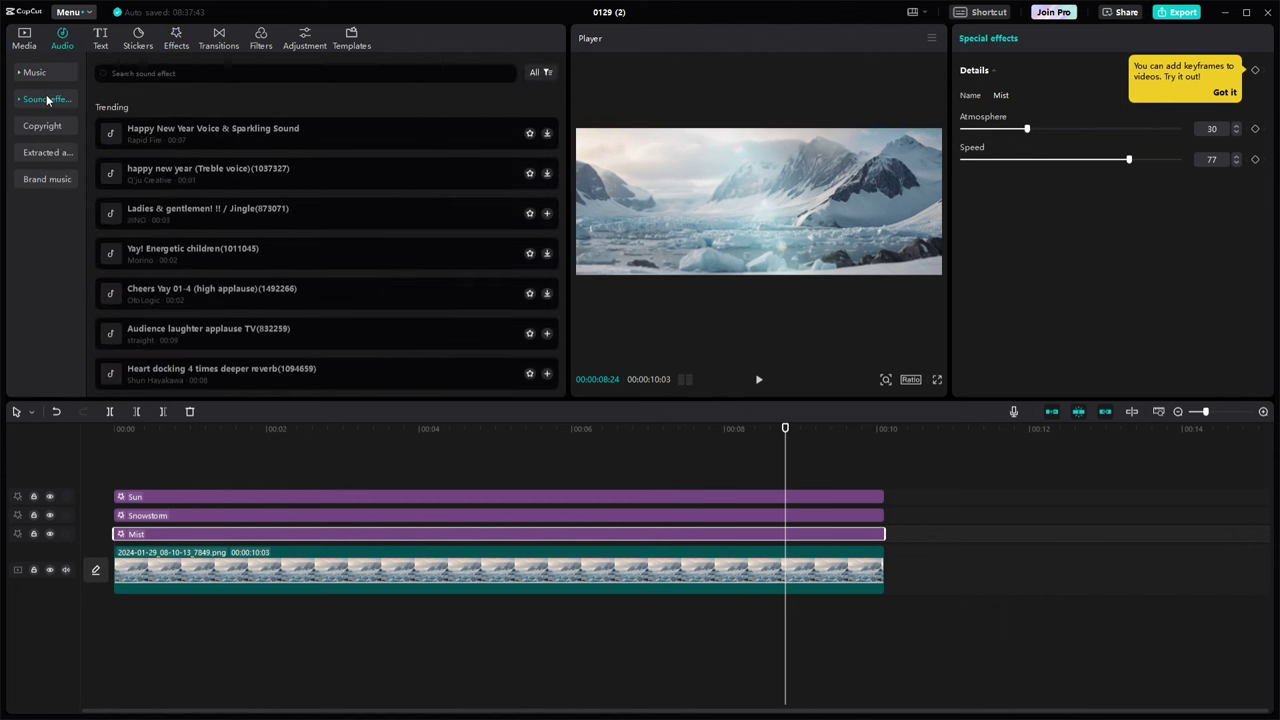
{"action": "type", "text": "wind"}
{"action": "key", "text": "Return"}
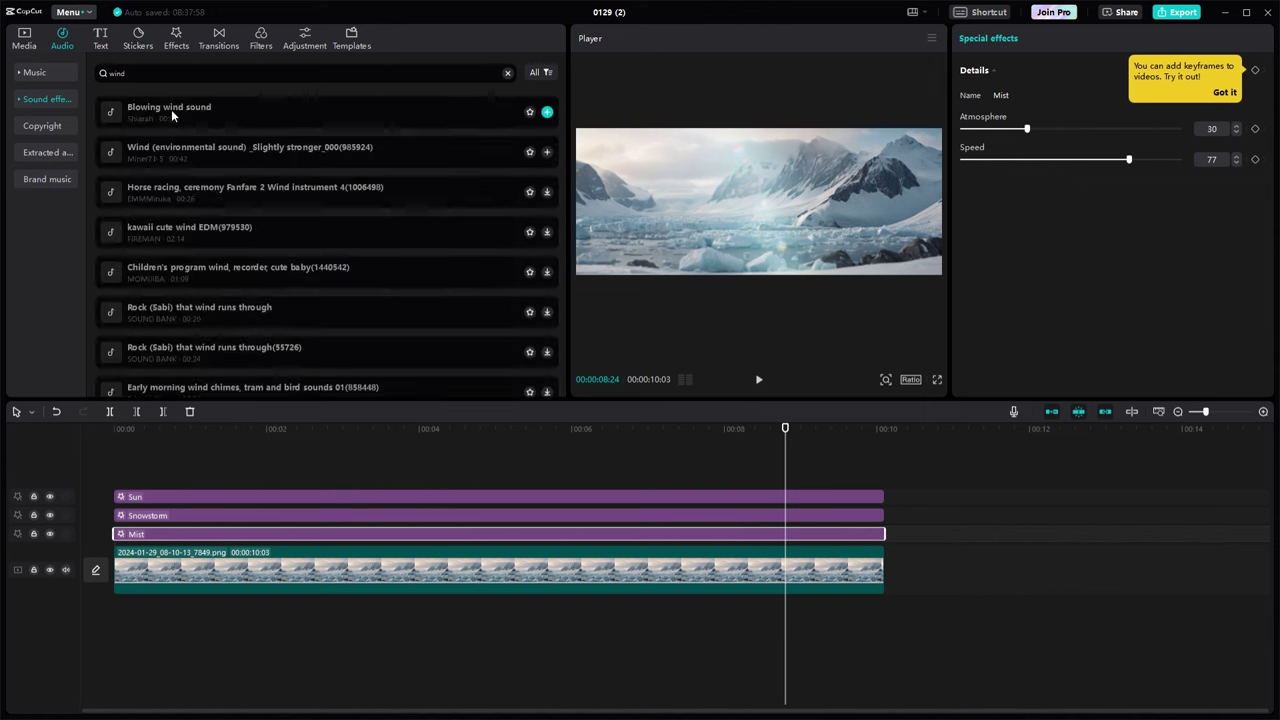
{"action": "left_click", "coordinate": [112, 116]}
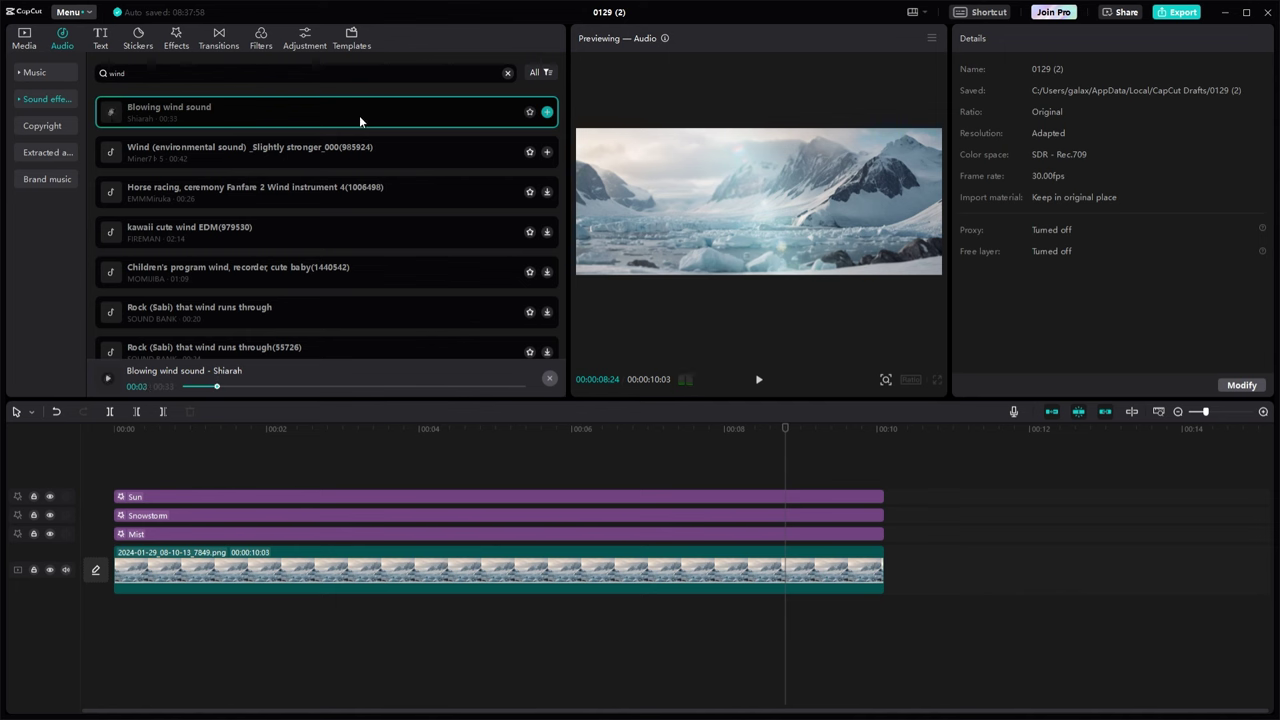
Add Blowing wind sound at 00:00 and park the playhead at the video's 10:03 end
{"action": "left_click", "coordinate": [547, 112]}
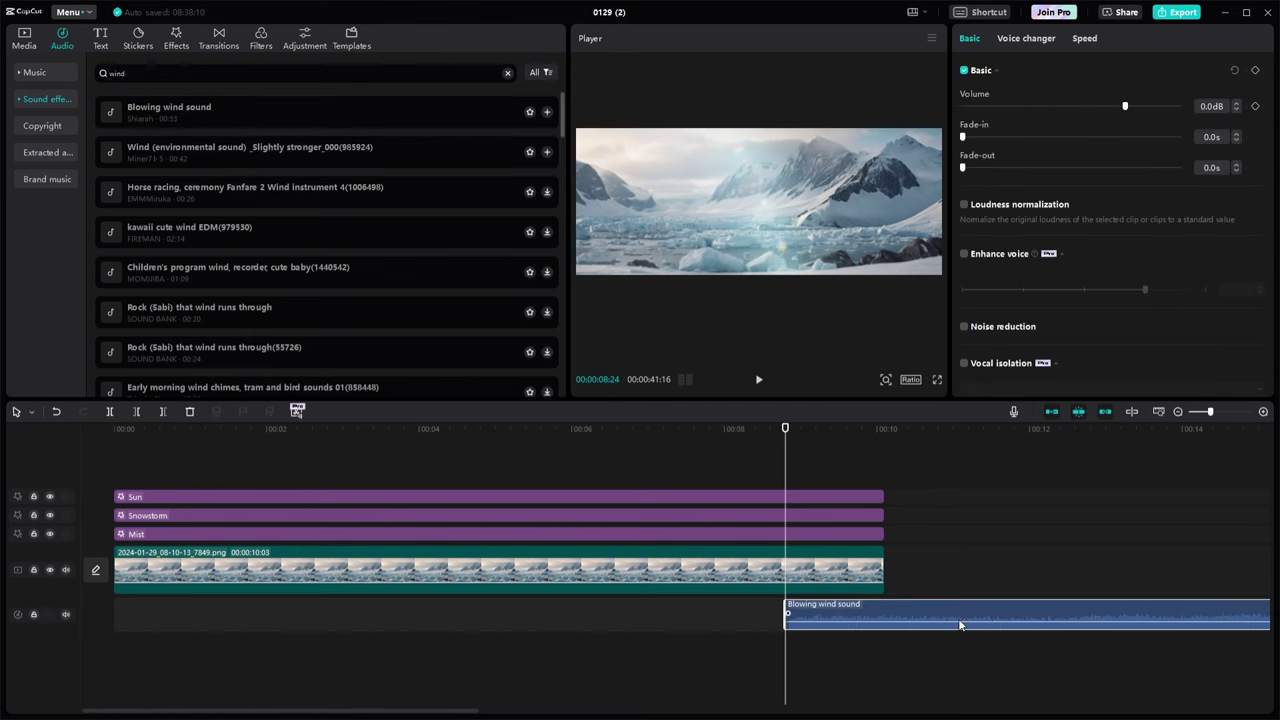
{"action": "left_click_drag", "start_coordinate": [887, 626], "coordinate": [296, 621]}
{"action": "left_click", "coordinate": [889, 565]}
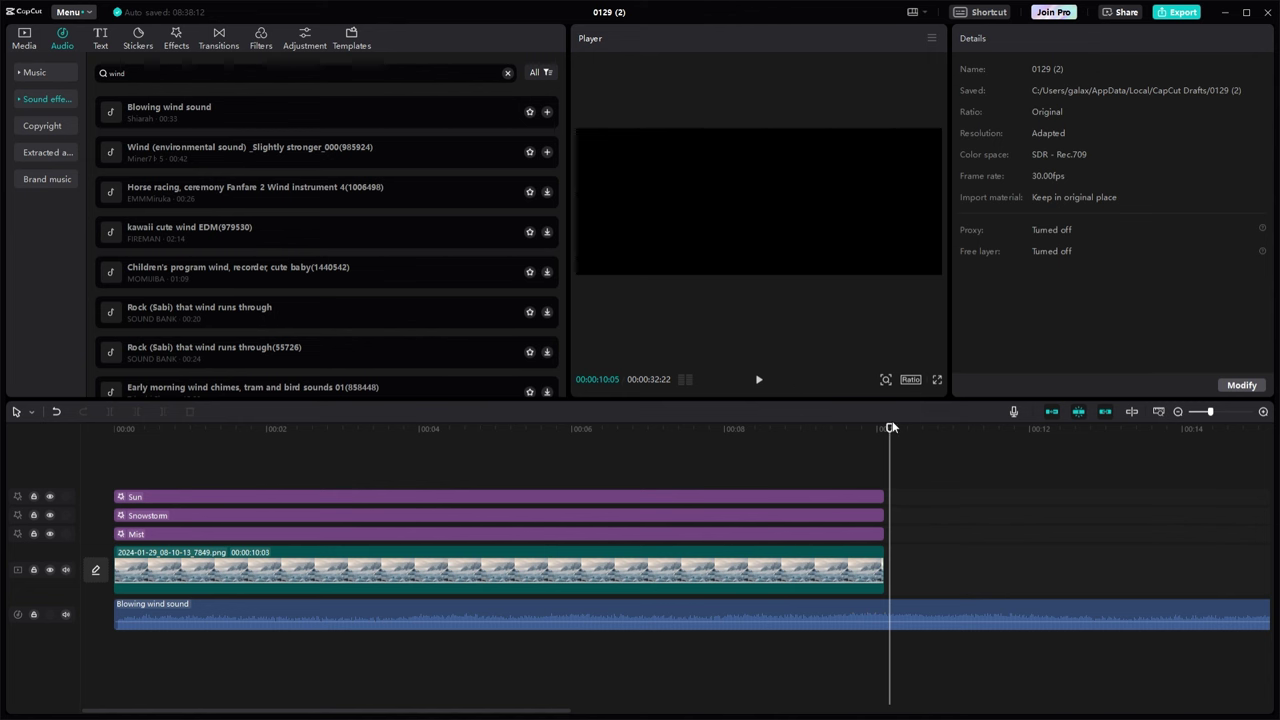
{"action": "left_click_drag", "start_coordinate": [892, 429], "coordinate": [894, 431]}
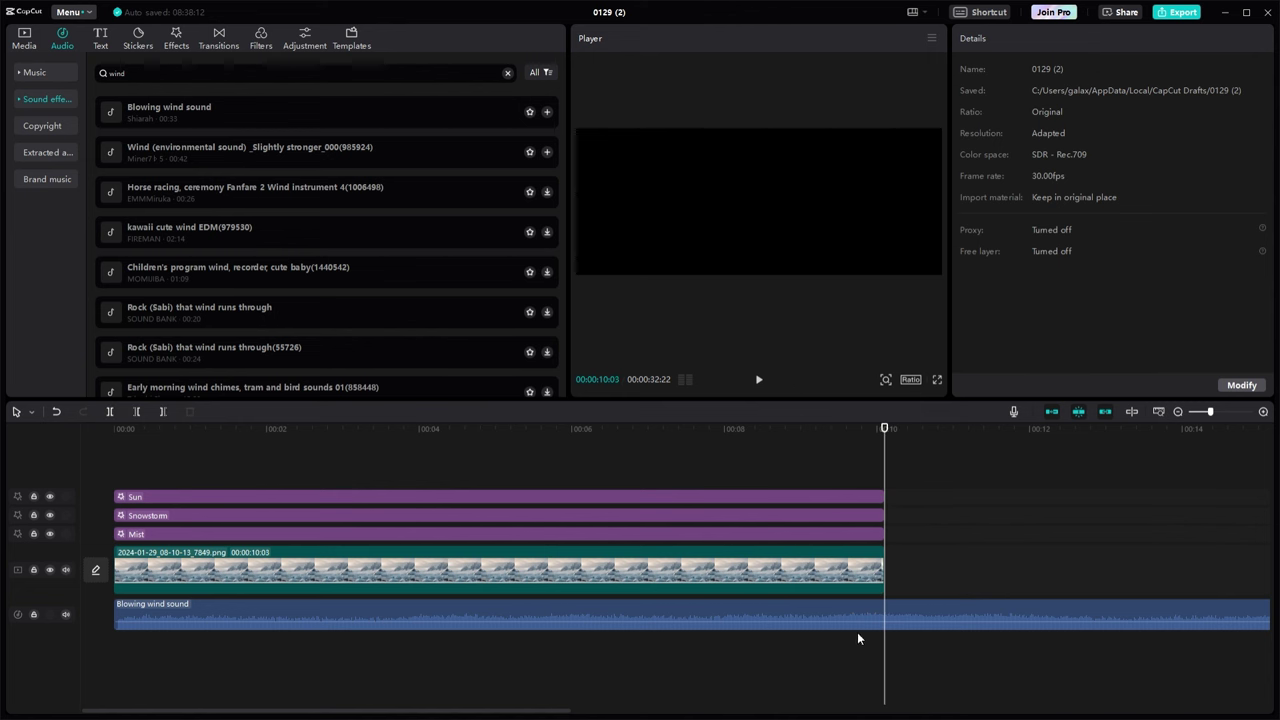
Split the wind sound at the video's end, delete the excess, and trim it flush
{"action": "left_click", "coordinate": [899, 612]}
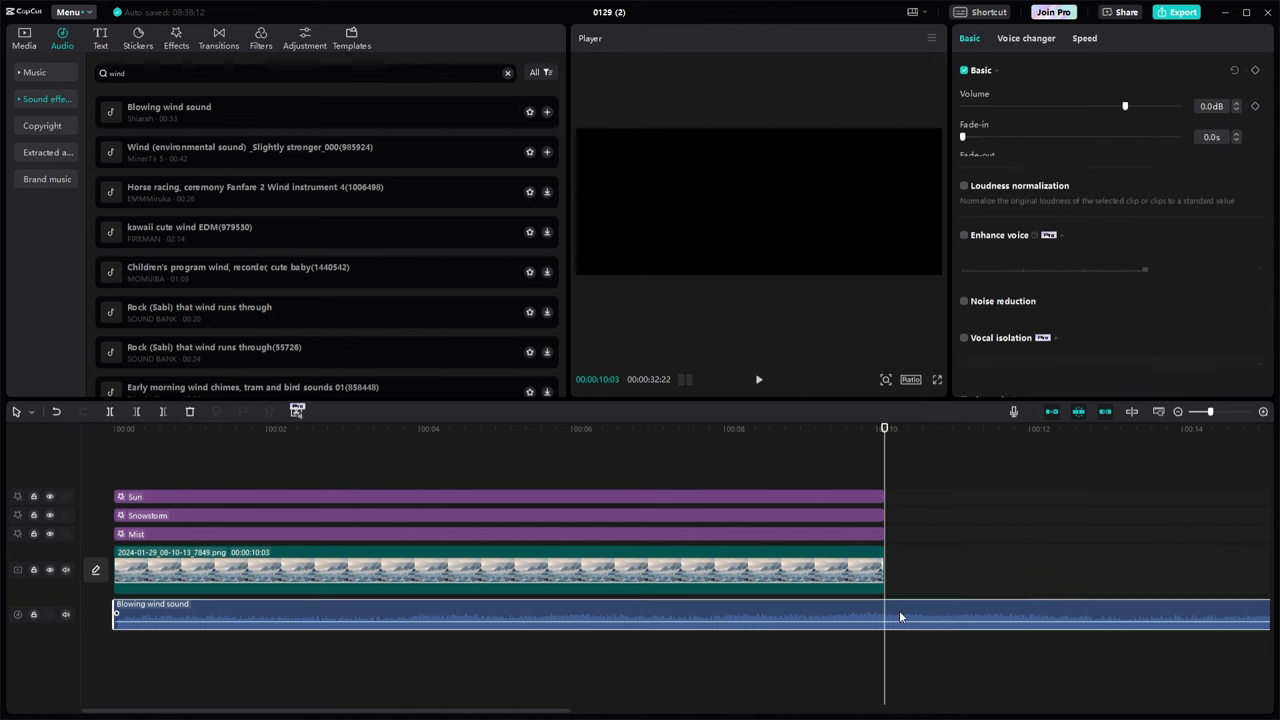
{"action": "left_click", "coordinate": [111, 412]}
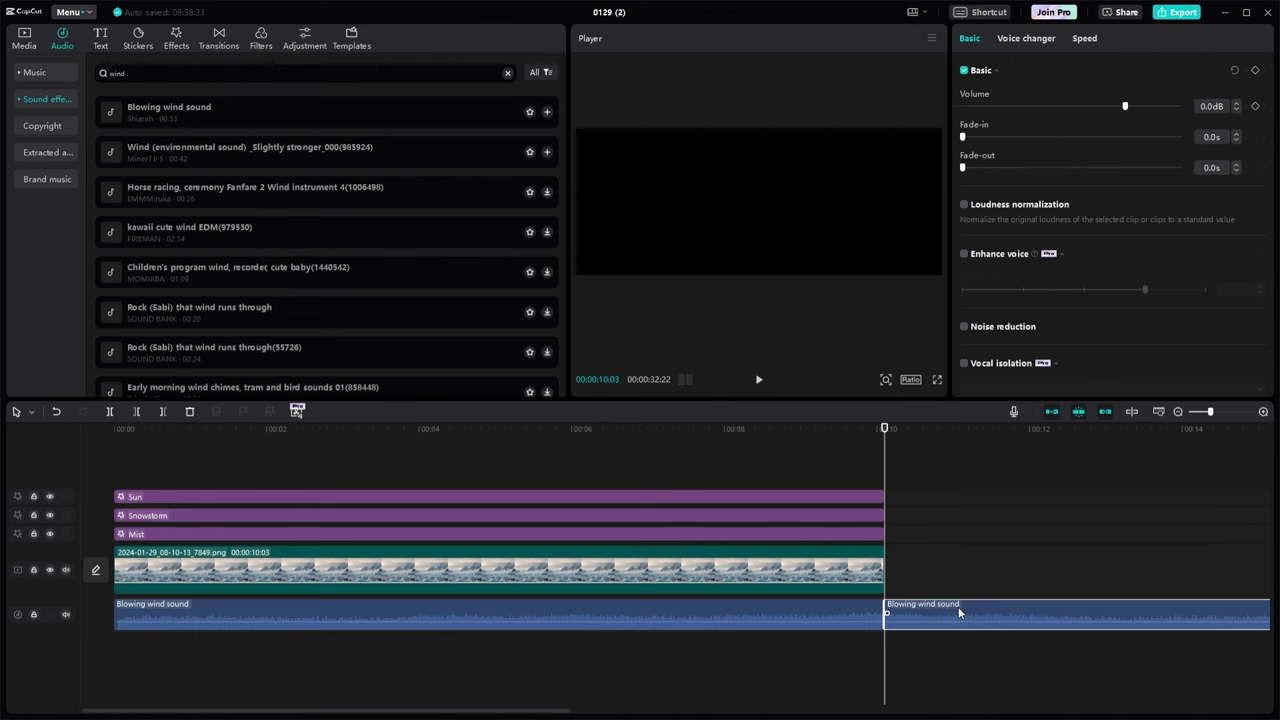
{"action": "key", "text": "Delete"}
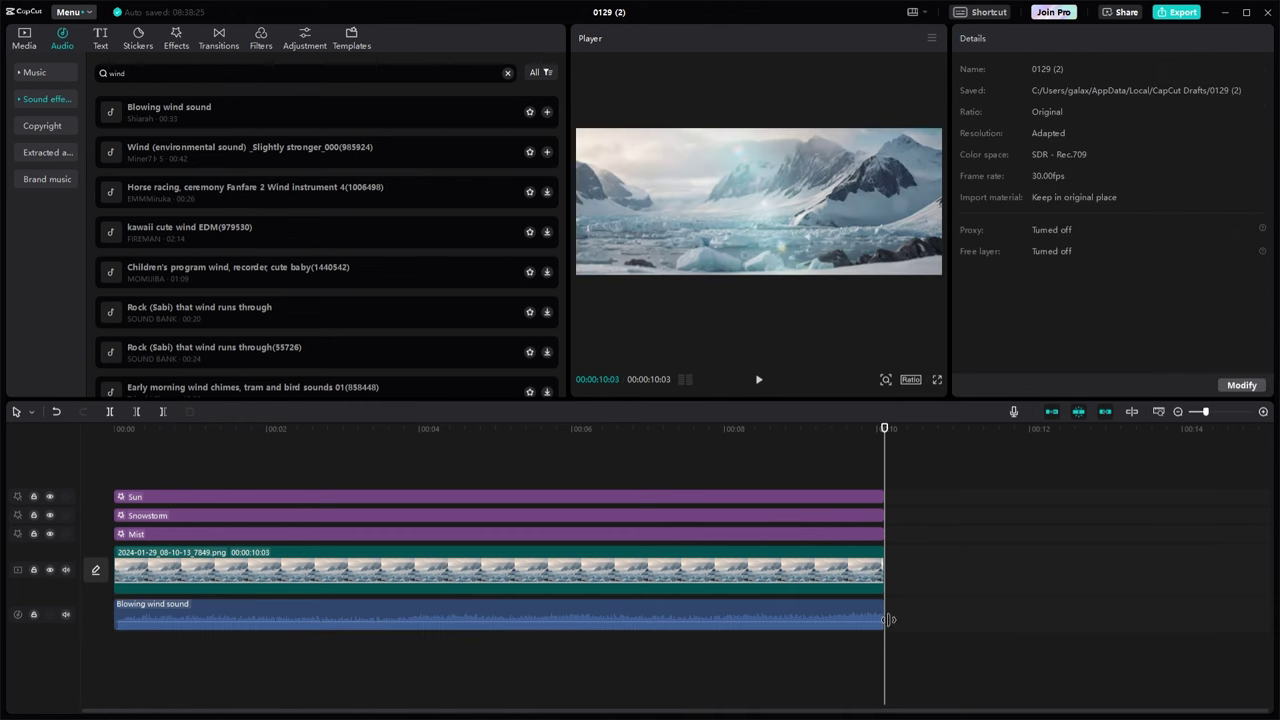
{"action": "left_click_drag", "start_coordinate": [889, 619], "coordinate": [843, 614]}
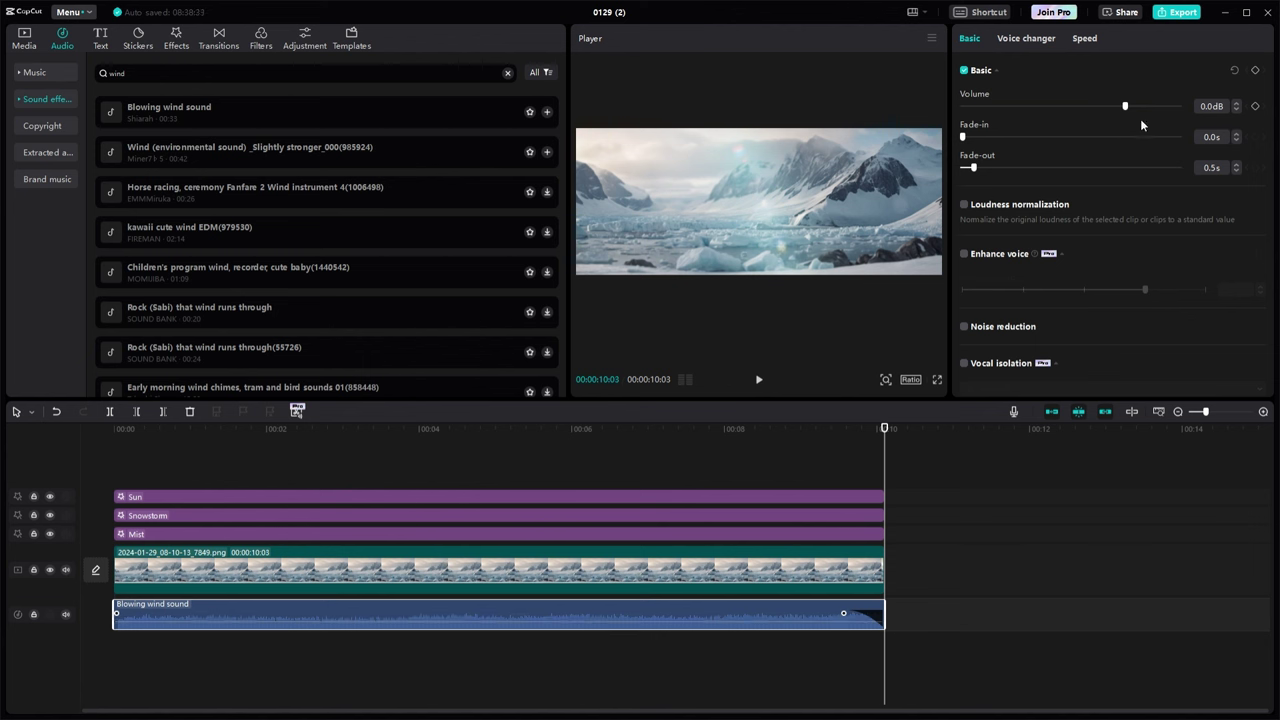
Bring up the export settings for the finished Antarctic landscape clip
{"action": "left_click", "coordinate": [1181, 12]}
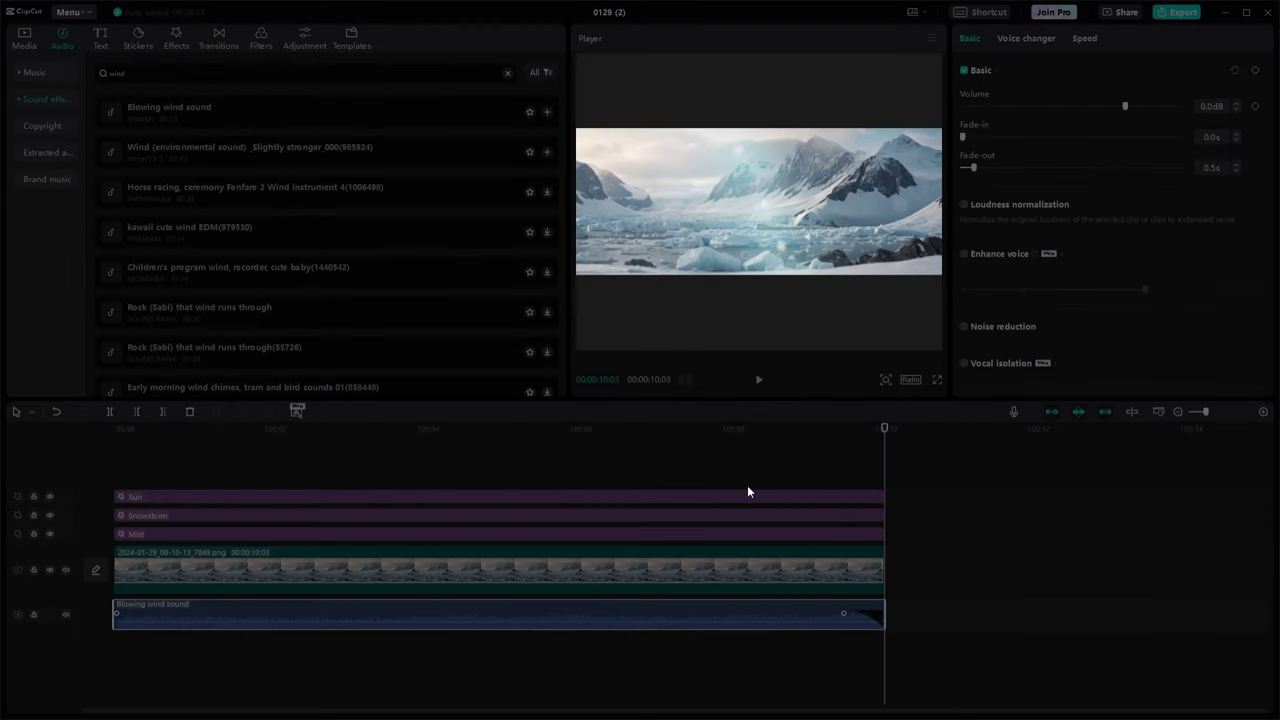